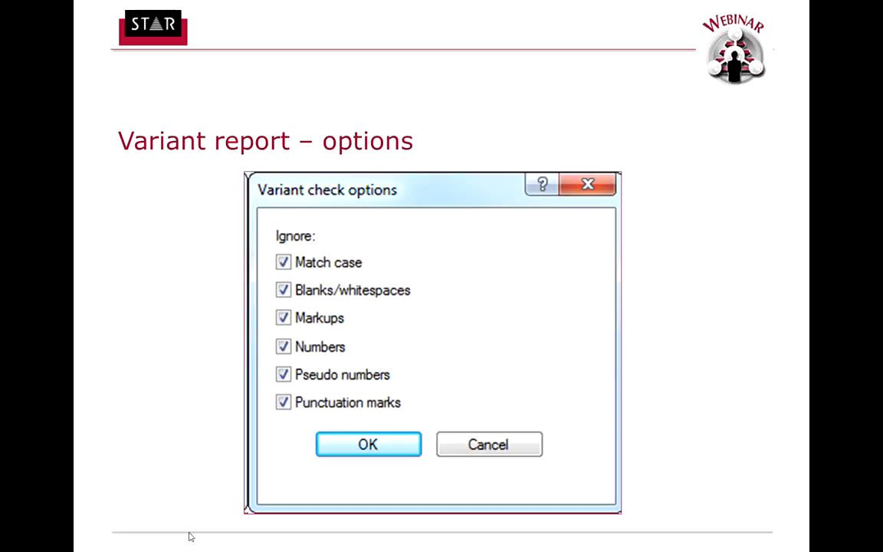
# - Leave the slideshow, switch to Transit NXT and look over the variant check options without changing them
pyautogui.press('Escape')
pyautogui.moveTo(192, 539)
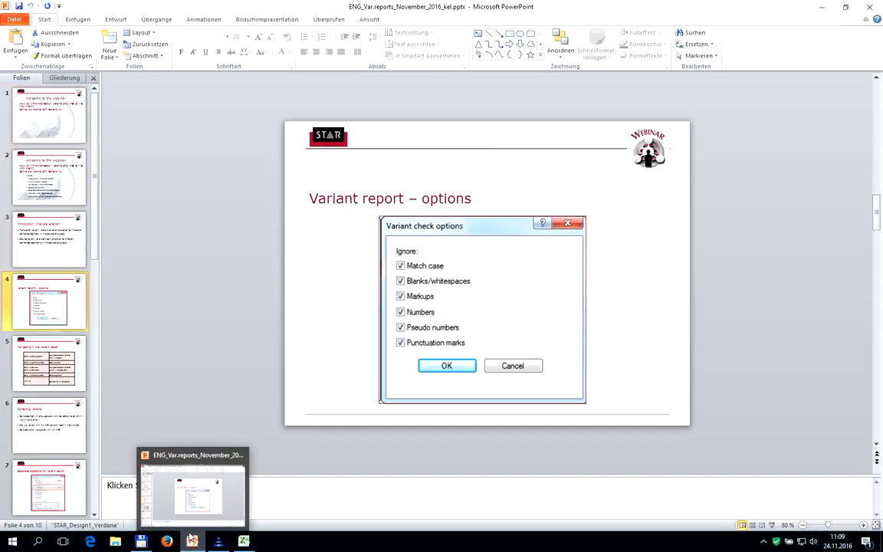
pyautogui.click(218, 541)
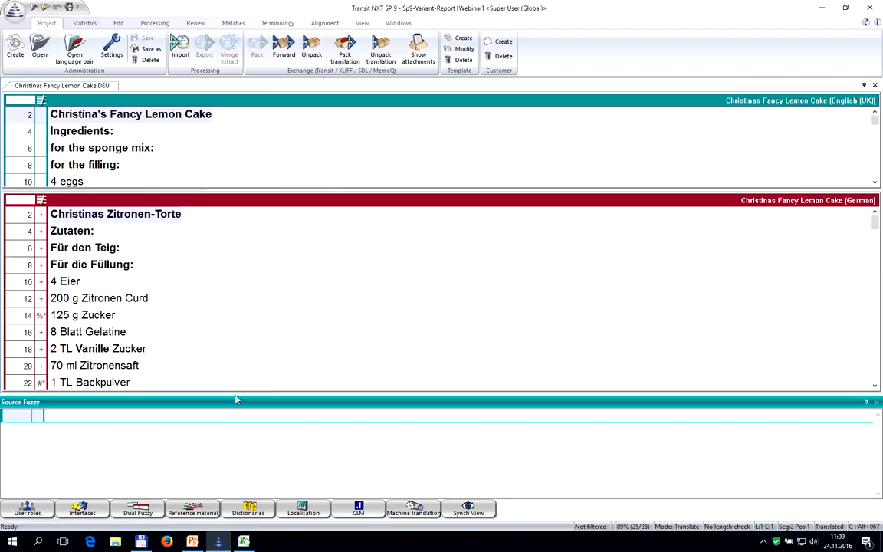
pyautogui.click(195, 24)
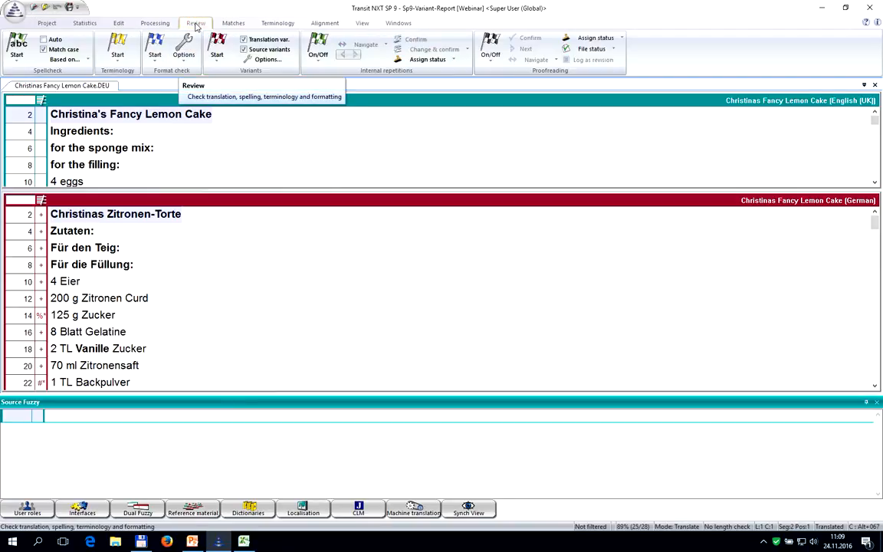
pyautogui.click(267, 61)
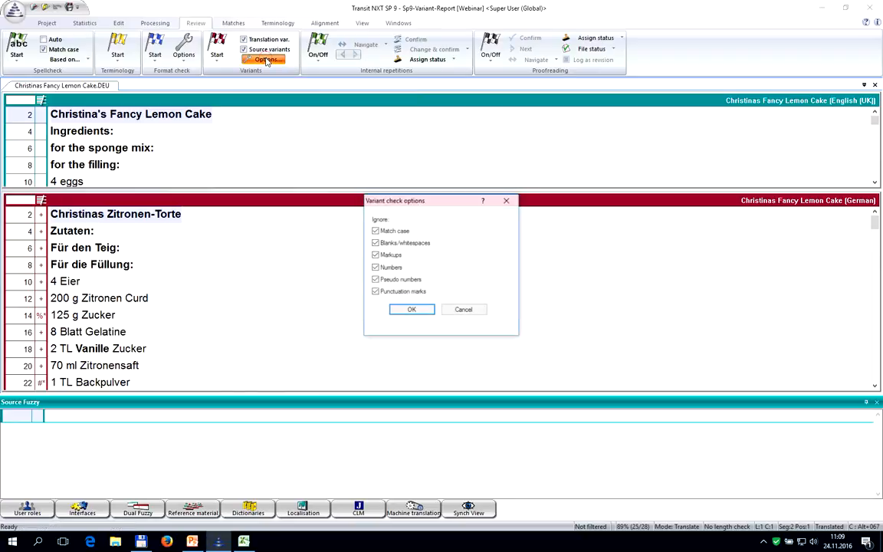
pyautogui.click(464, 311)
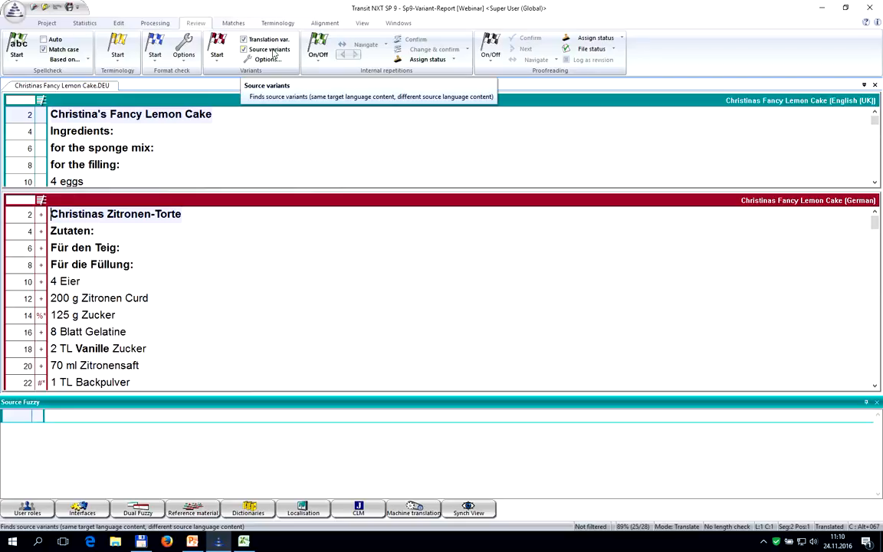
# - Accept the variant check options with all six ignore settings enabled and update the variant display in the File navigation window
pyautogui.click(267, 60)
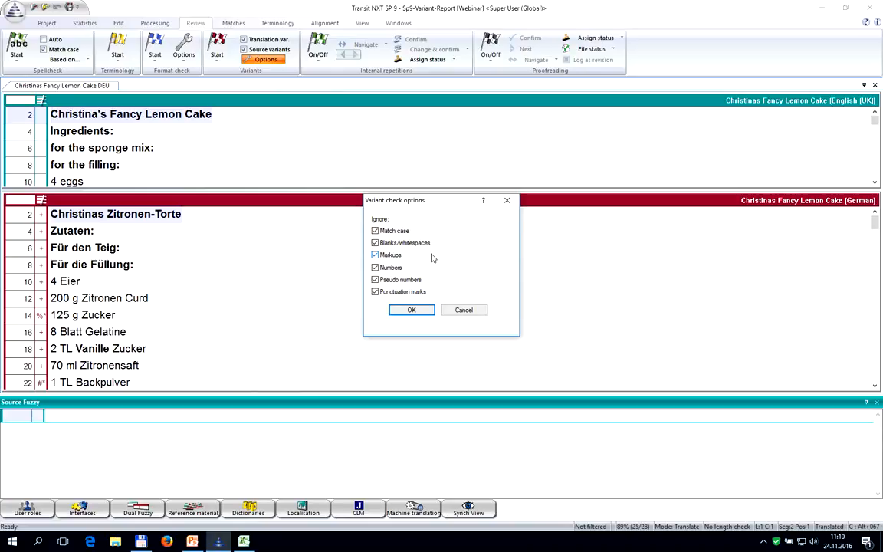
pyautogui.click(414, 310)
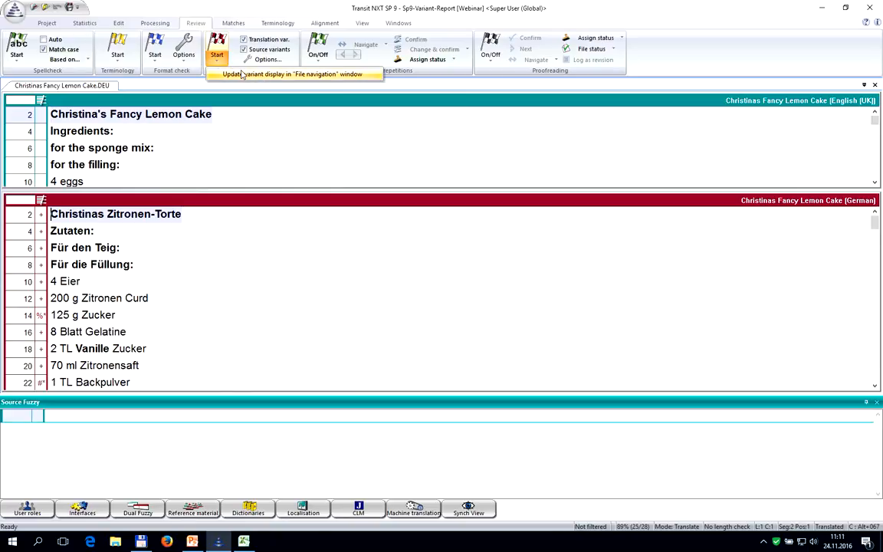
pyautogui.click(241, 74)
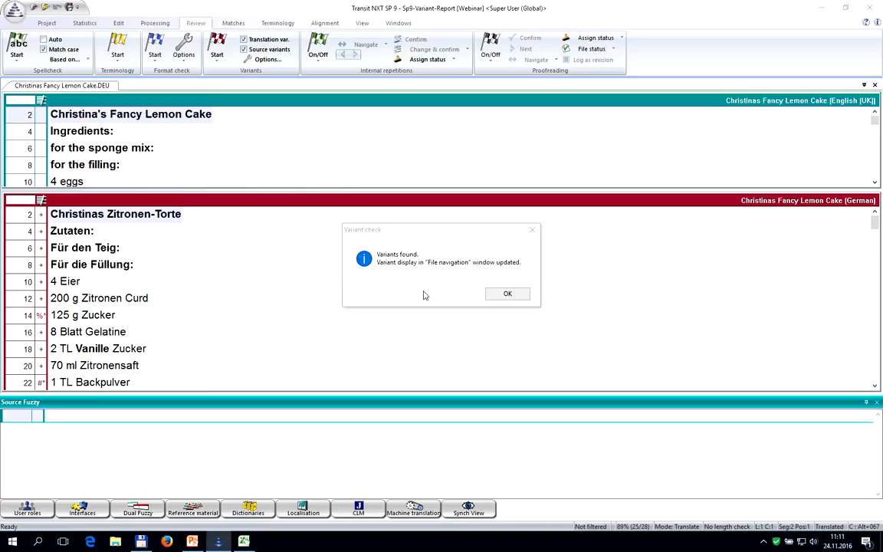
pyautogui.click(506, 295)
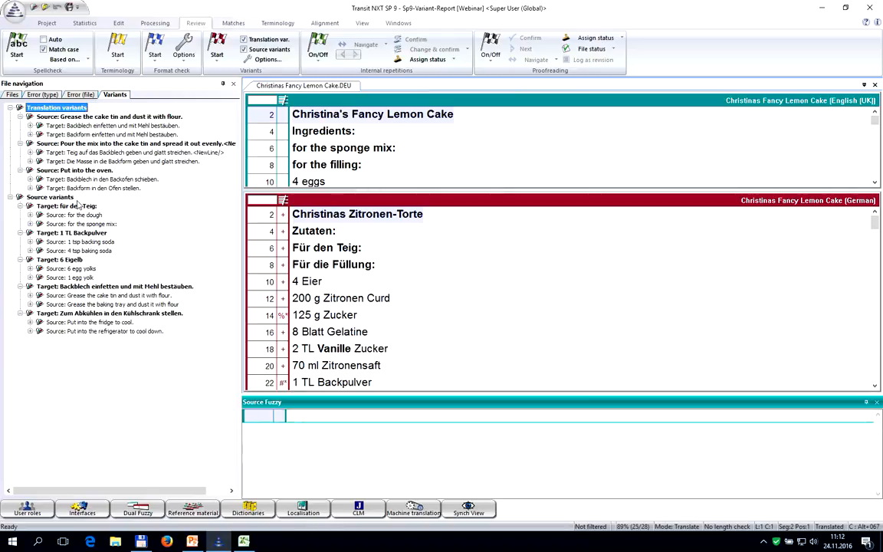
# - Set the File navigation window to hide automatically, return to the language pair, and dock the window open again
pyautogui.click(223, 83)
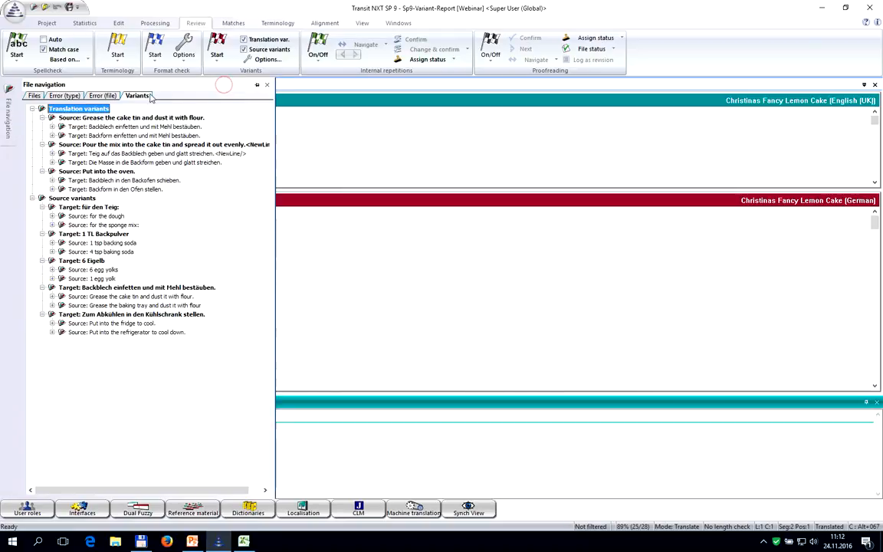
pyautogui.click(314, 246)
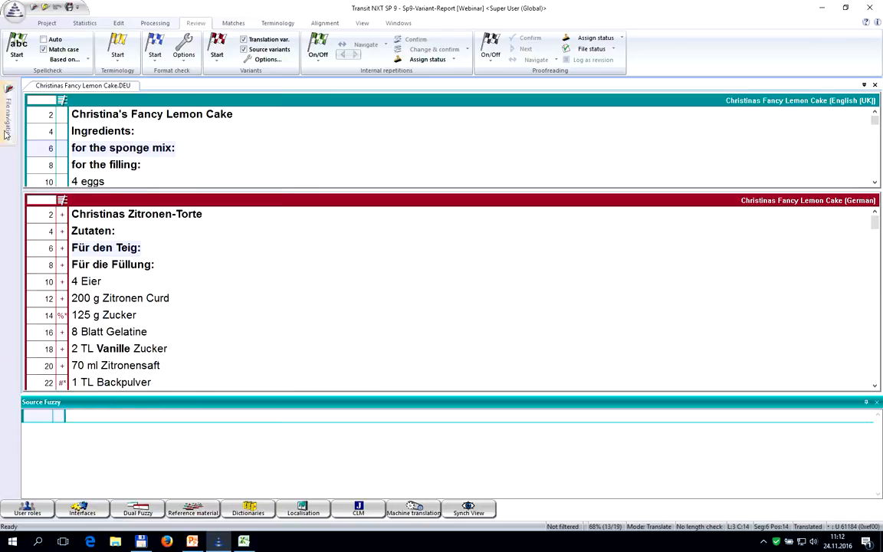
pyautogui.moveTo(11, 123)
pyautogui.click(256, 84)
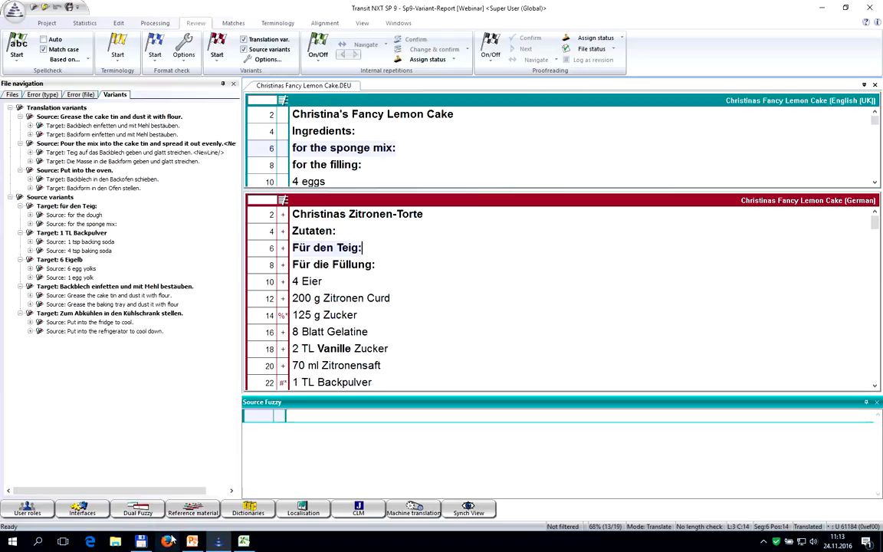
# - Switch to PowerPoint and present the slide "Navigating in the variant report"
pyautogui.moveTo(194, 543)
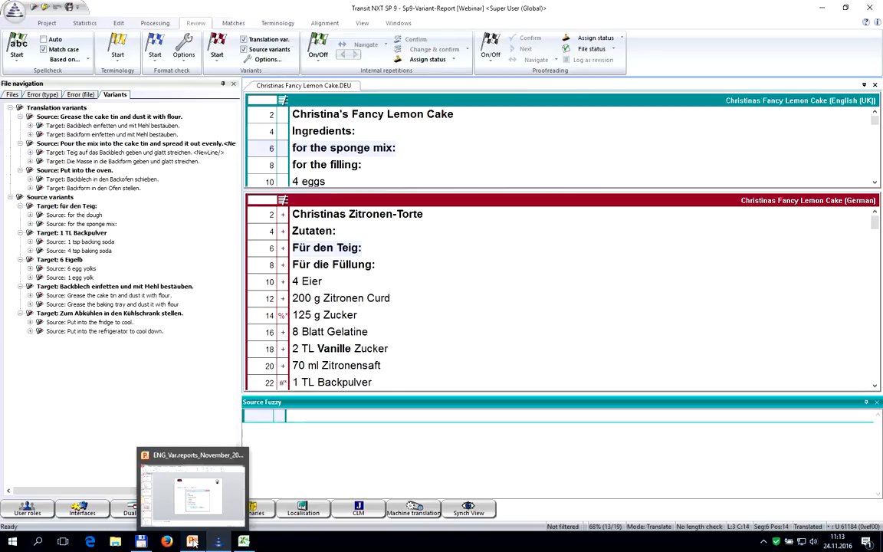
pyautogui.click(194, 543)
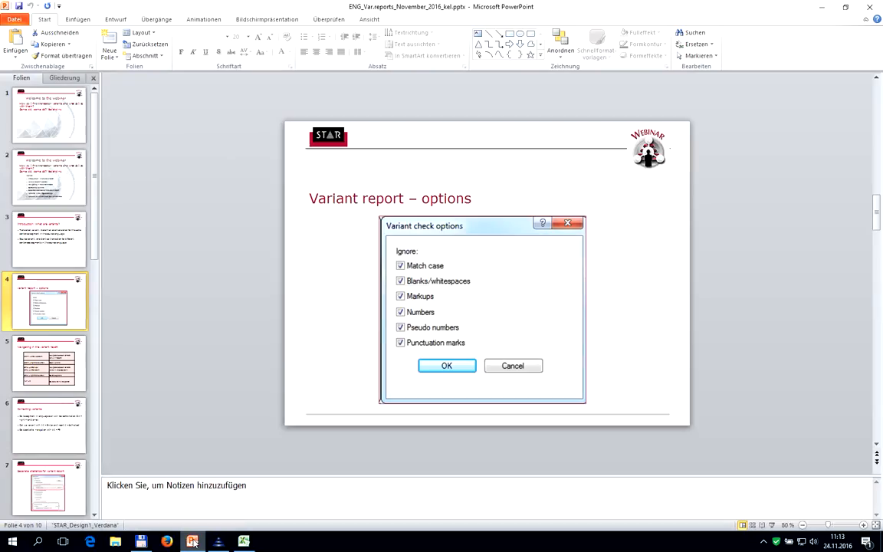
pyautogui.click(55, 367)
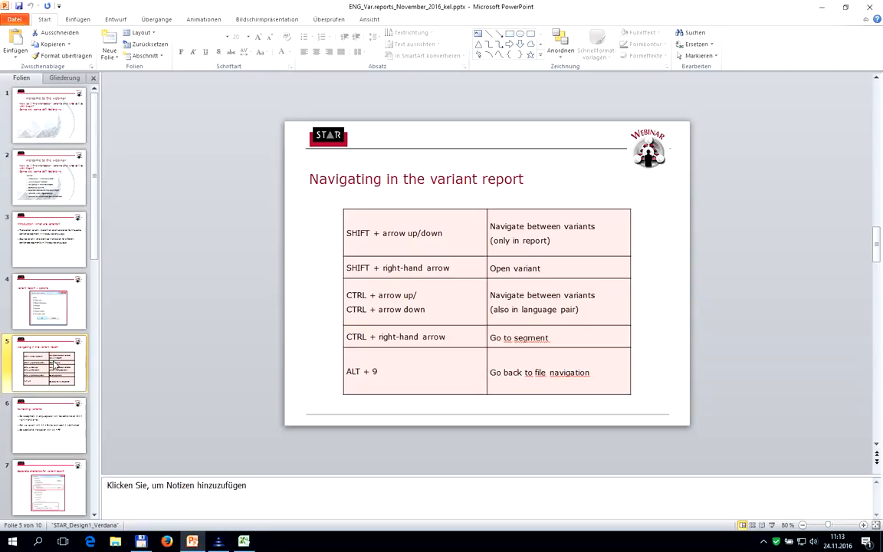
pyautogui.hotkey('shift', 'F5')
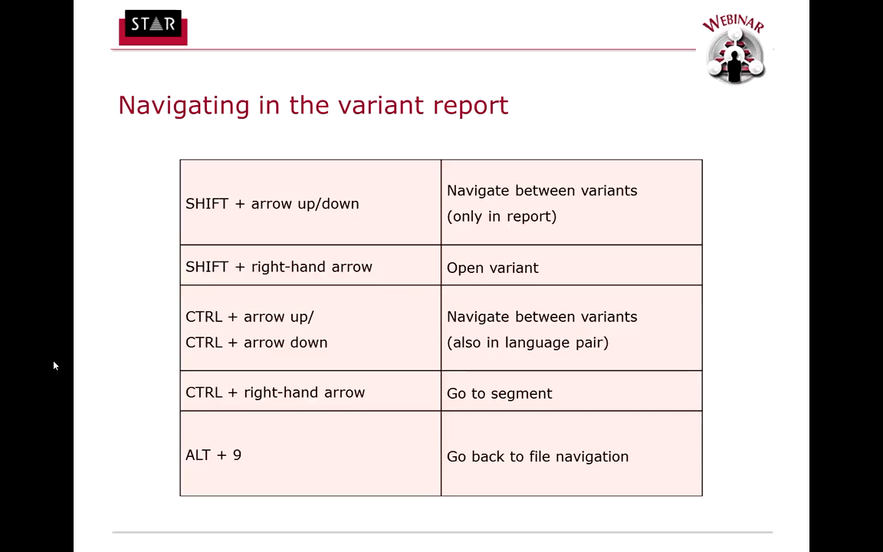
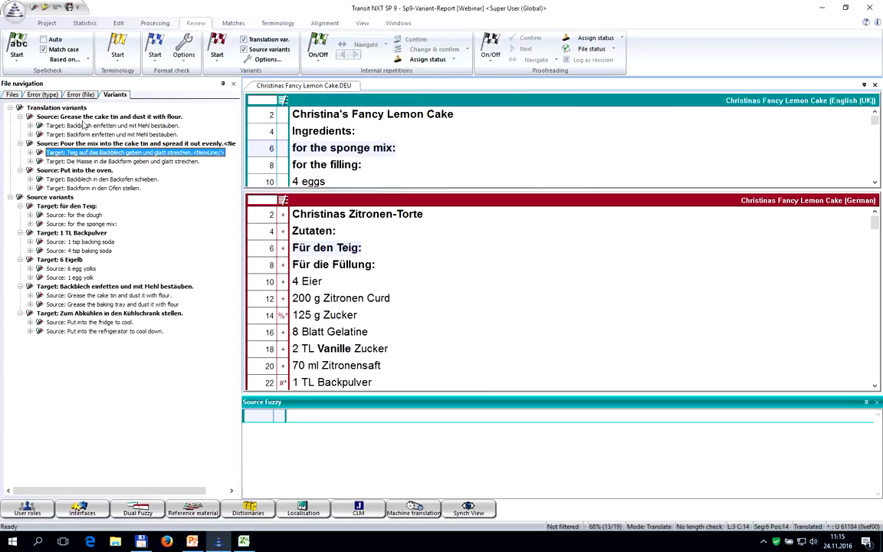
# - Expand both translation variants of "Pour the mix into the cake tin and spread it out evenly" in the variant report and collapse them again
pyautogui.press('Right')
pyautogui.press('Down')
pyautogui.press('Down')
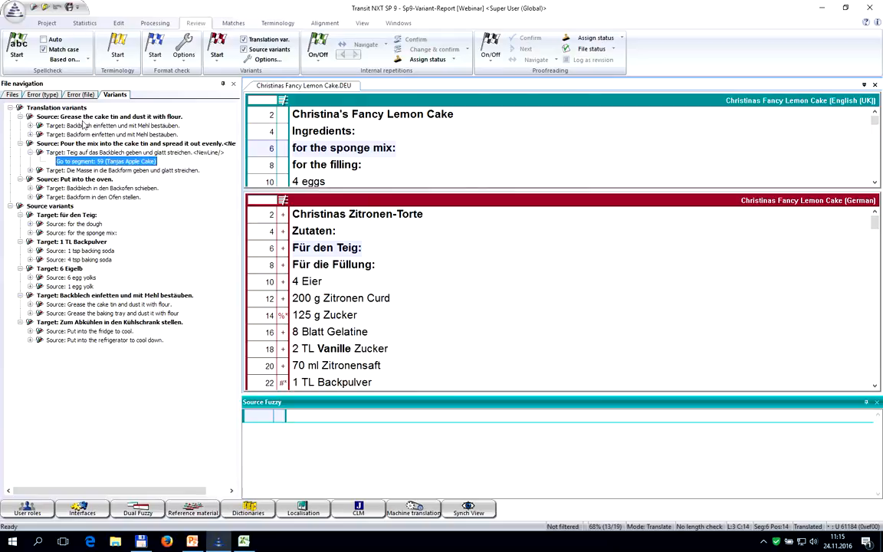
pyautogui.press('Right')
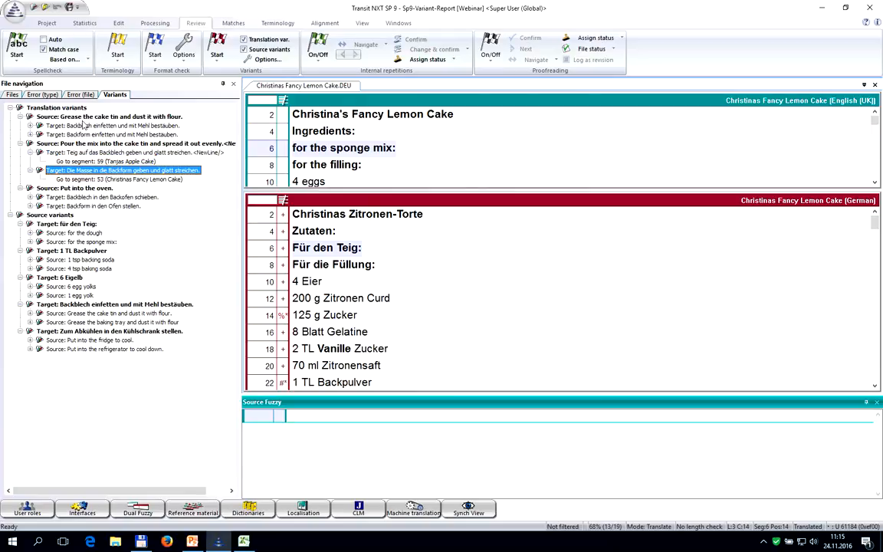
pyautogui.press('Left')
pyautogui.press('Up')
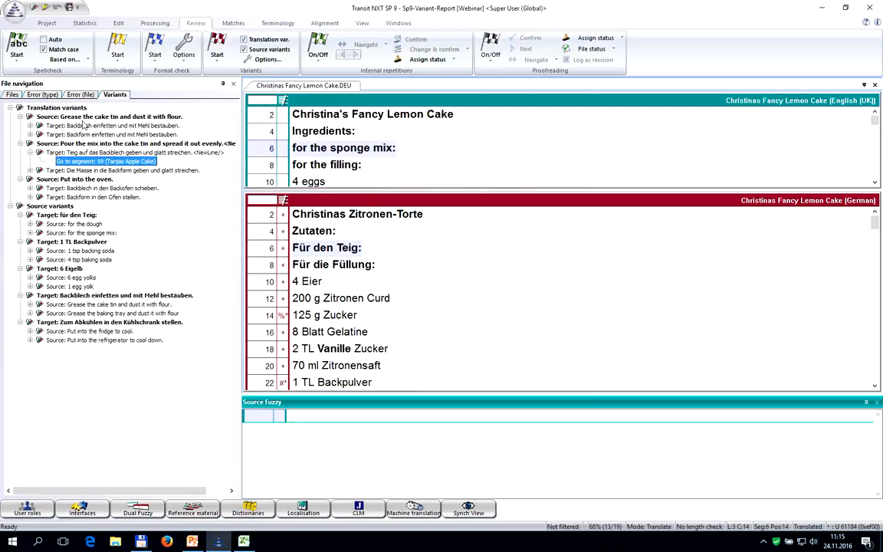
pyautogui.press('Up')
pyautogui.press('Left')
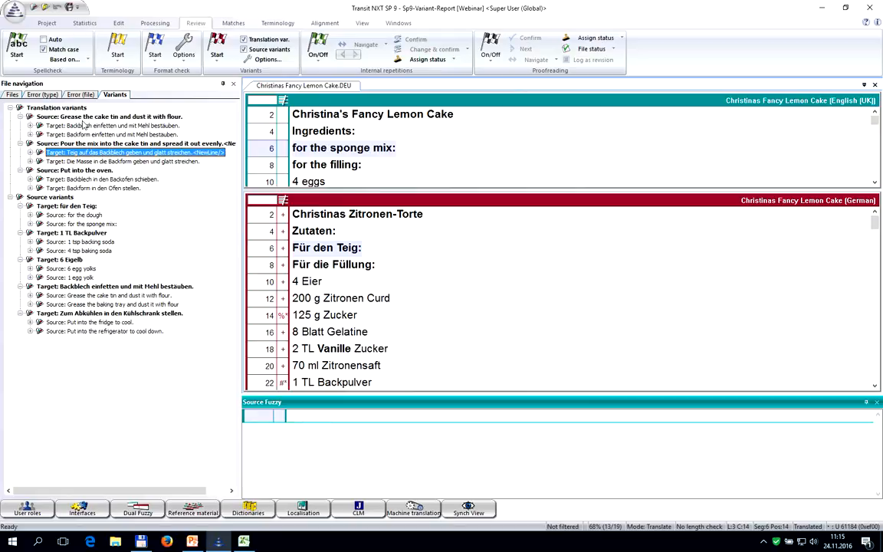
# - Step forward through the translation variants, opening each segment in the language pair, up to segment 55 of Christinas Fancy Lemon Cake
pyautogui.hotkey('alt', 'Return')
pyautogui.hotkey('alt', 'Return')
pyautogui.hotkey('alt', 'Return')
pyautogui.hotkey('alt', 'Return')
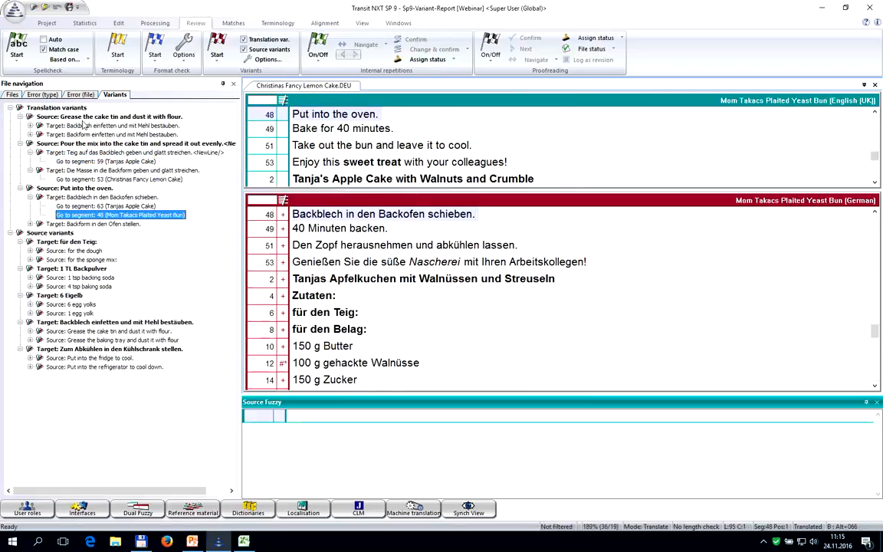
pyautogui.hotkey('alt', 'Return')
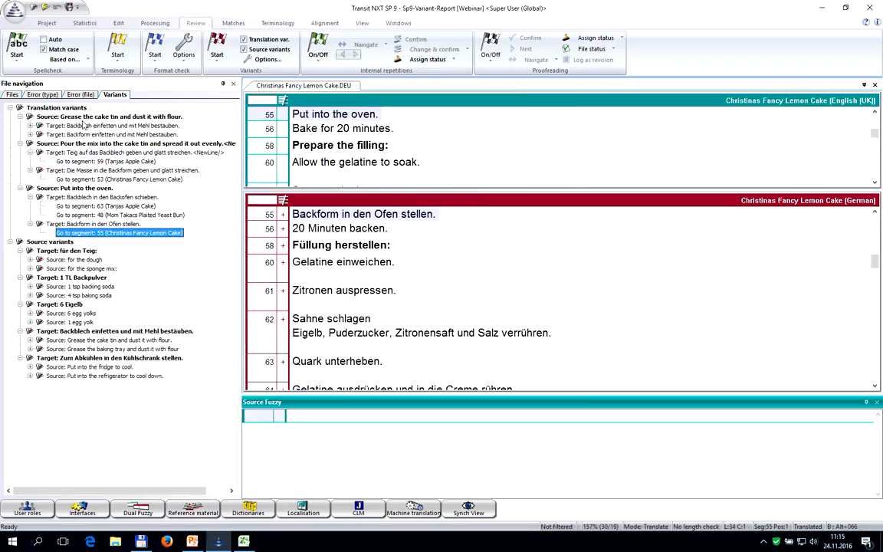
# - Step back through the variant segments to segment 38 of Tanjas Apple Cake, and forward to segment 40 of Christinas Fancy Lemon Cake
pyautogui.hotkey('alt', 'shift', 'Return')
pyautogui.hotkey('alt', 'shift', 'Return')
pyautogui.hotkey('alt', 'shift', 'Return')
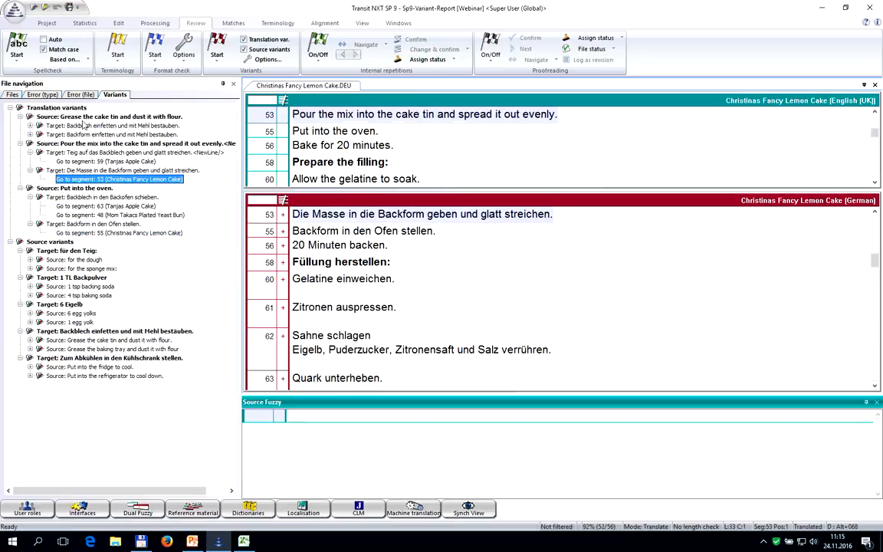
pyautogui.hotkey('alt', 'shift', 'Return')
pyautogui.hotkey('alt', 'shift', 'Return')
pyautogui.hotkey('alt', 'shift', 'Return')
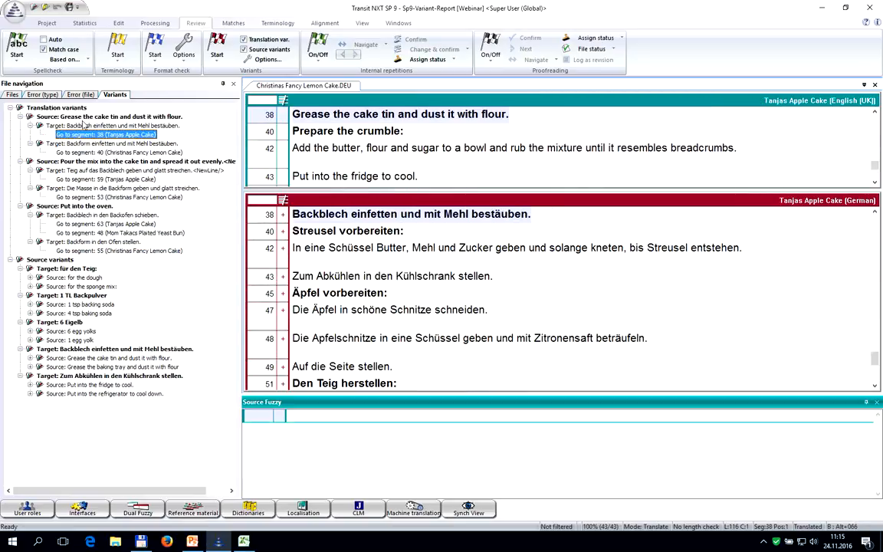
pyautogui.hotkey('alt', 'Return')
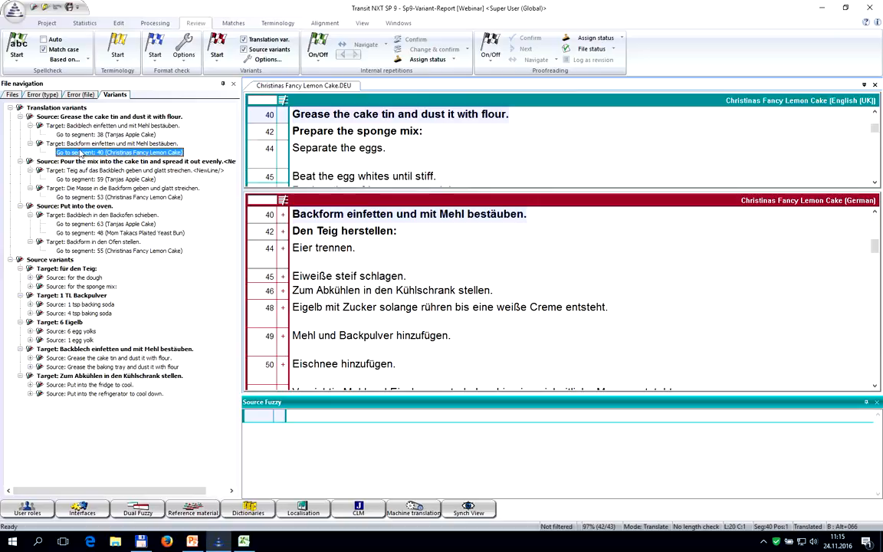
# - Open segment 63 of Tanjas Apple Cake and replace its translation with the fuzzy match "Backform in den Ofen stellen."
pyautogui.click(98, 223)
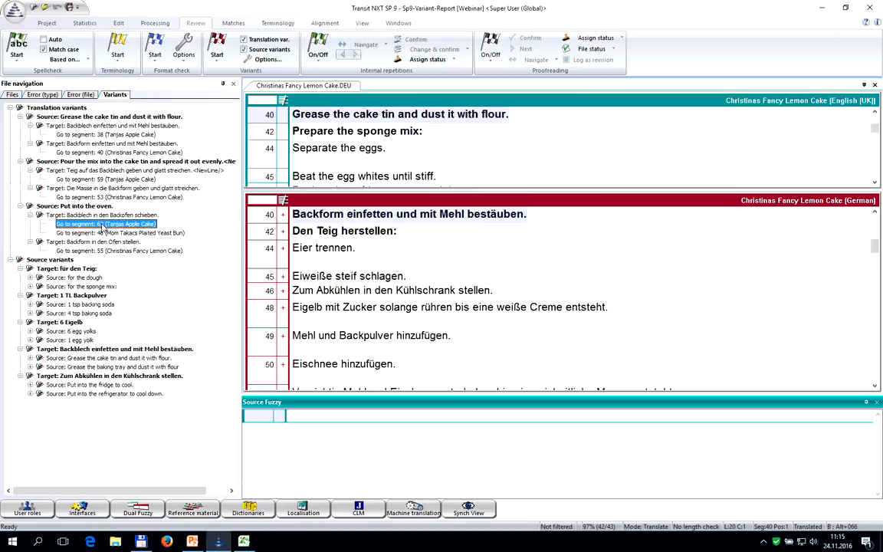
pyautogui.doubleClick(152, 223)
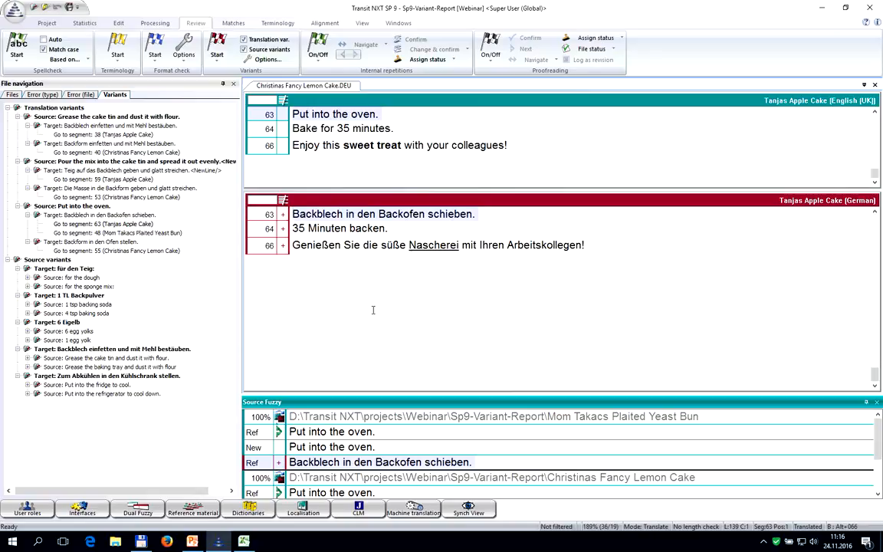
pyautogui.scroll(-1, 345, 443)
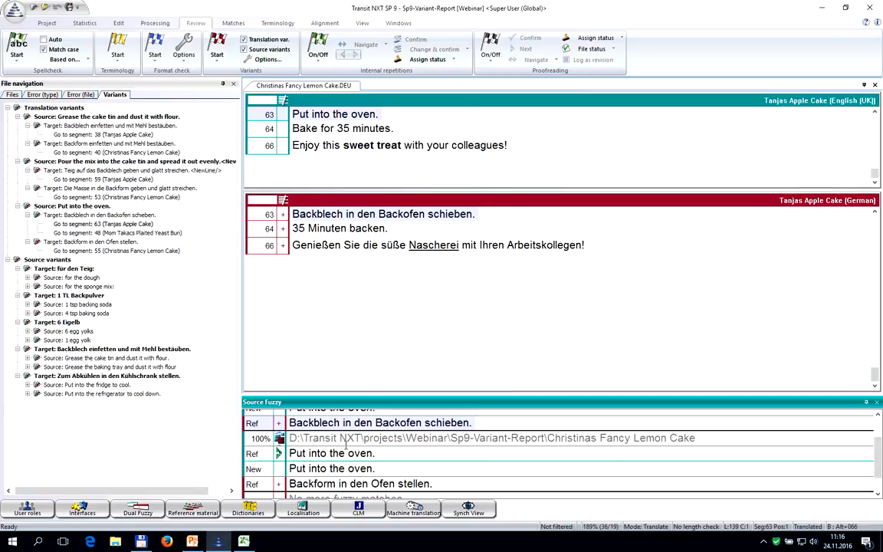
pyautogui.click(309, 484)
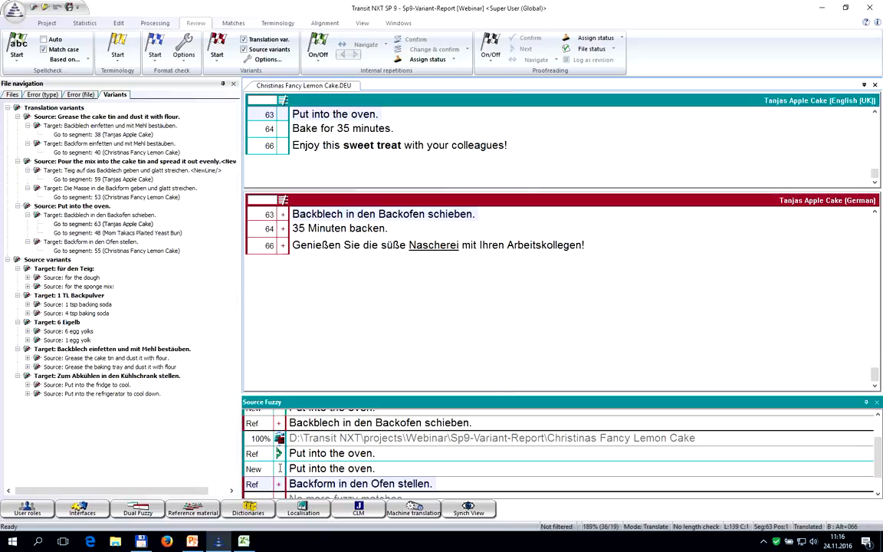
pyautogui.hotkey('alt', 'Return')
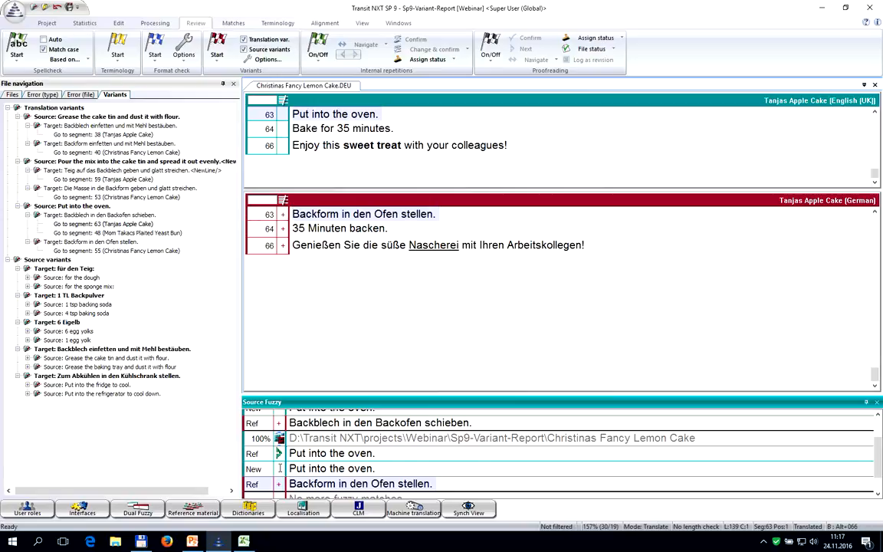
# - Browse the variant report from segment 63 up to "Backform einfetten und mit Mehl bestäuben." and back down to "Die Masse in die Backform geben und glatt streichen."
pyautogui.click(104, 224)
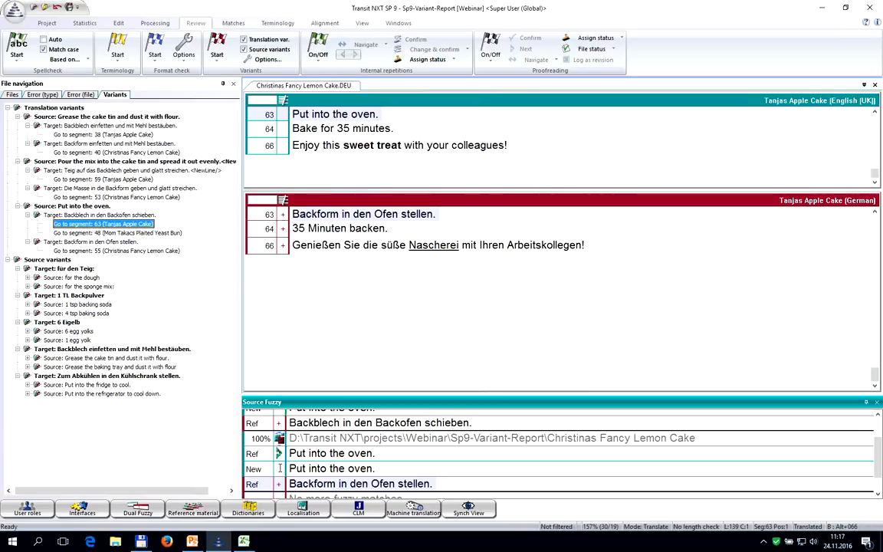
pyautogui.press('Up')
pyautogui.press('Up')
pyautogui.press('Up')
pyautogui.press('Up')
pyautogui.press('Up')
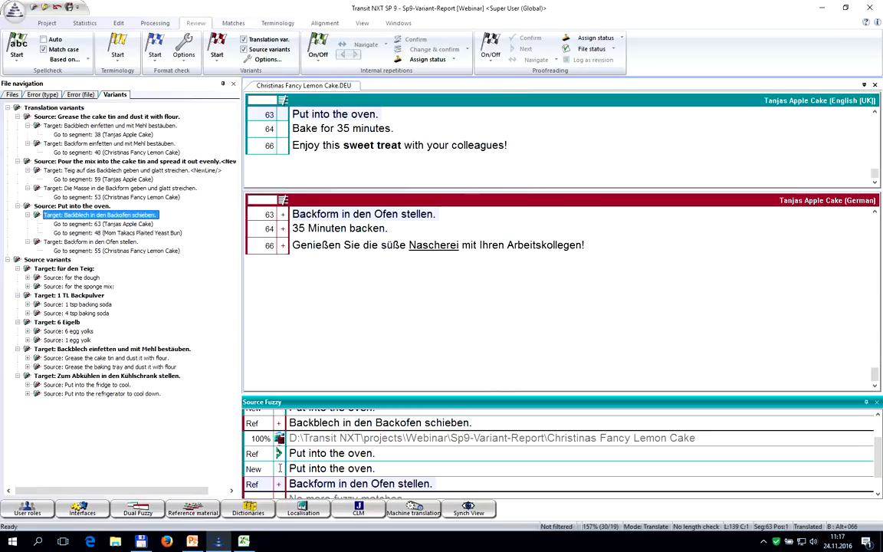
pyautogui.press('Up')
pyautogui.press('Up')
pyautogui.press('Up')
pyautogui.press('Up')
pyautogui.press('Up')
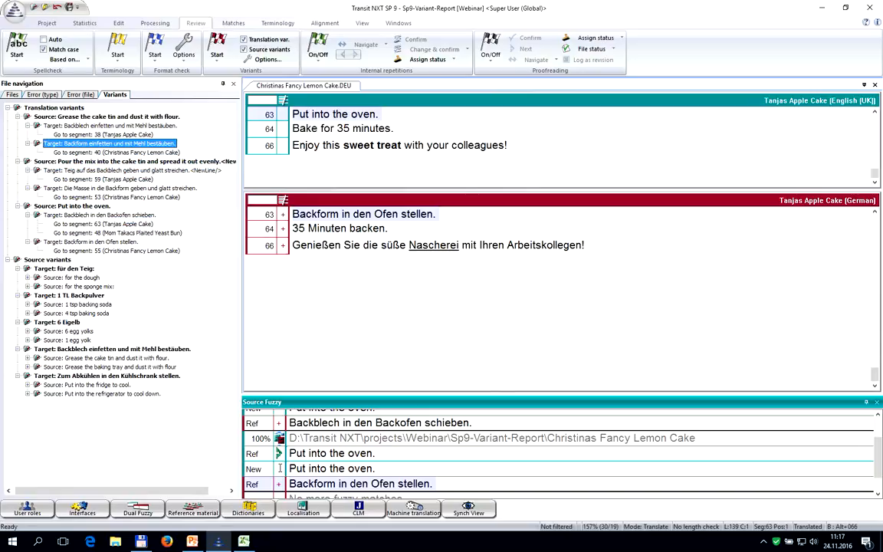
pyautogui.press('Down')
pyautogui.press('Down')
pyautogui.press('Down')
pyautogui.press('Down')
pyautogui.press('Down')
pyautogui.press('Down')
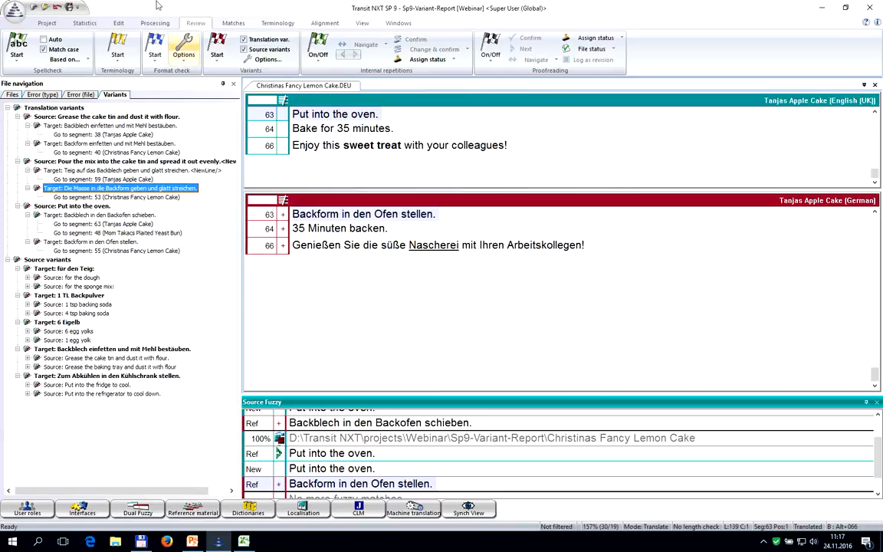
# - Stop the variant check from ignoring case, blanks/whitespaces, markups, numbers, pseudo numbers and punctuation marks, and rerun it
pyautogui.click(267, 59)
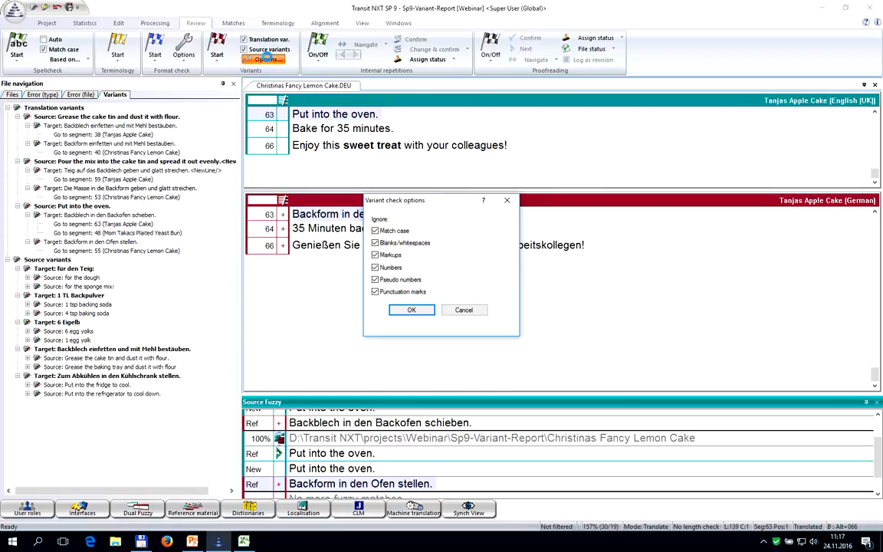
pyautogui.click(375, 230)
pyautogui.click(375, 243)
pyautogui.click(375, 255)
pyautogui.click(375, 268)
pyautogui.click(375, 280)
pyautogui.click(376, 292)
pyautogui.click(411, 311)
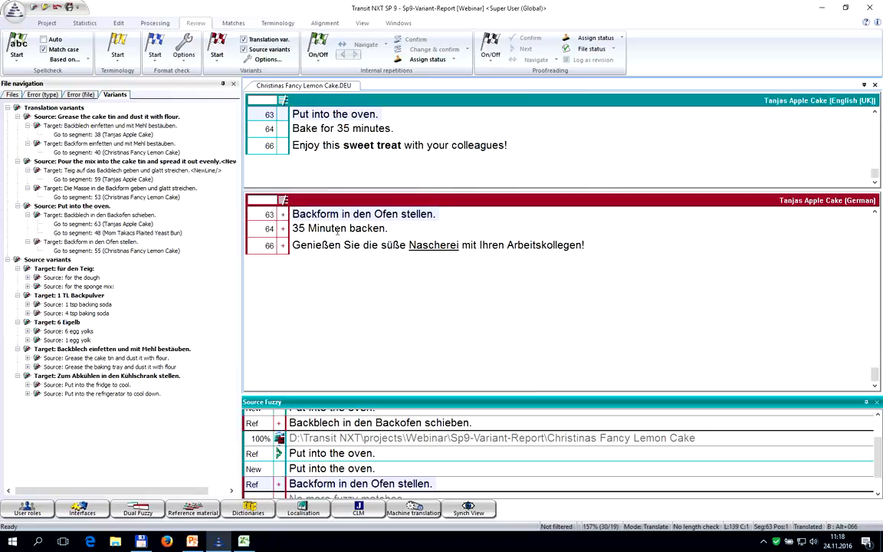
pyautogui.click(249, 77)
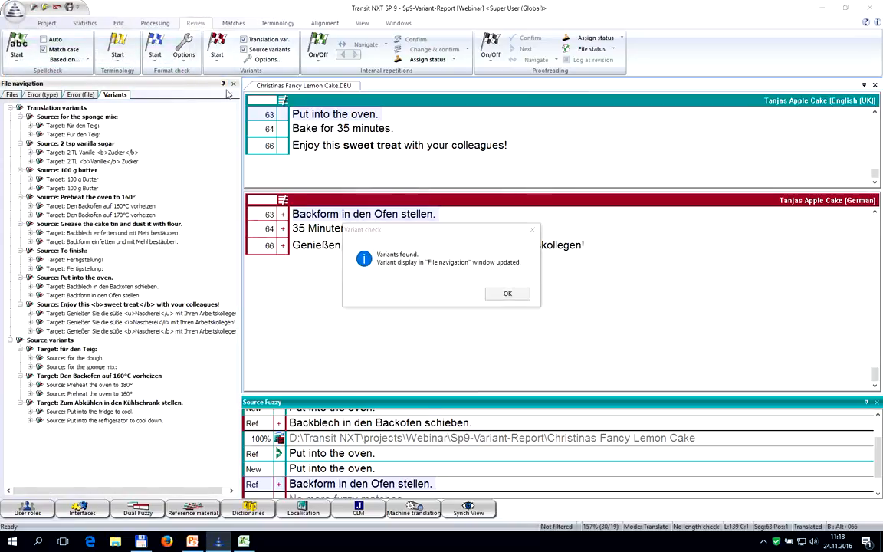
pyautogui.click(506, 294)
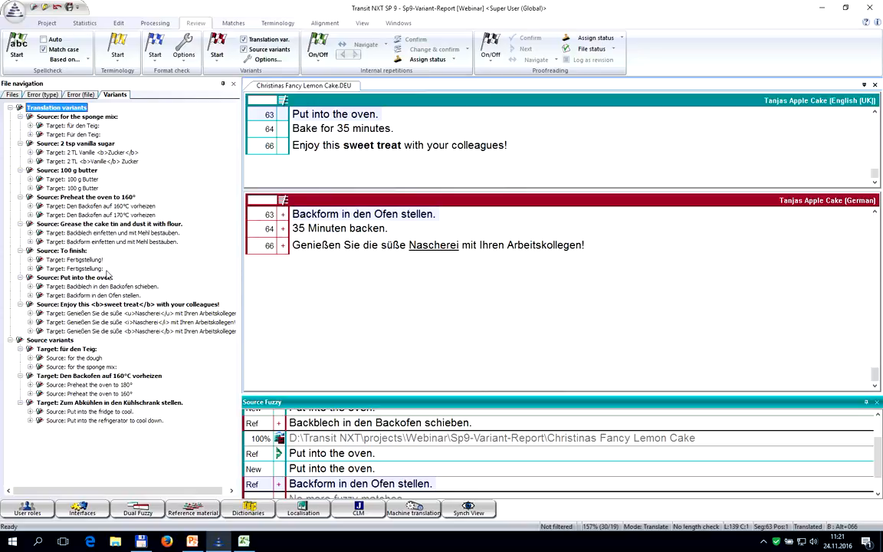
# - Set up a project quality report without the format check, with the variant check covering translation and source variants
pyautogui.click(77, 24)
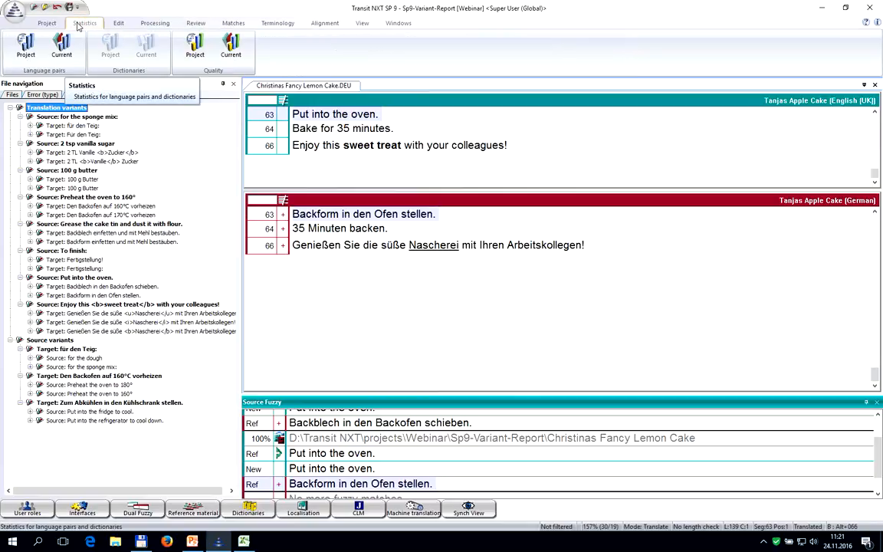
pyautogui.click(194, 46)
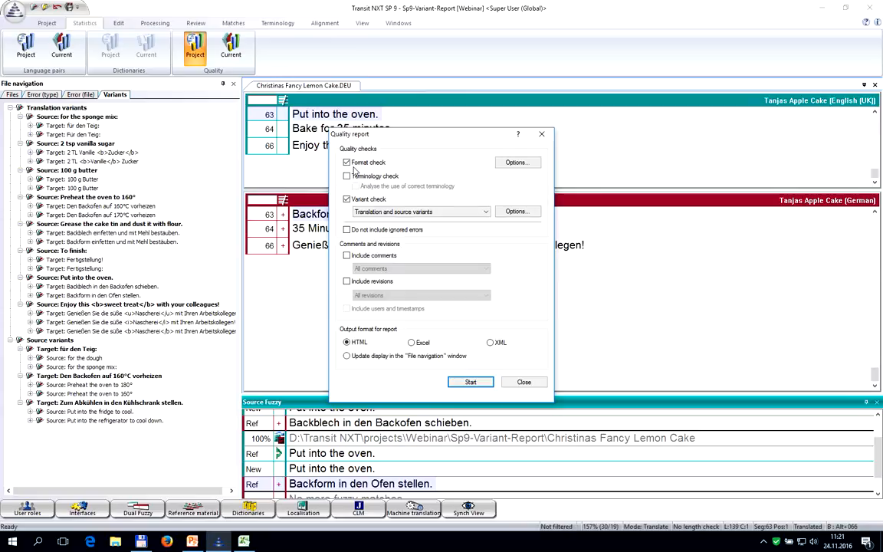
pyautogui.click(347, 163)
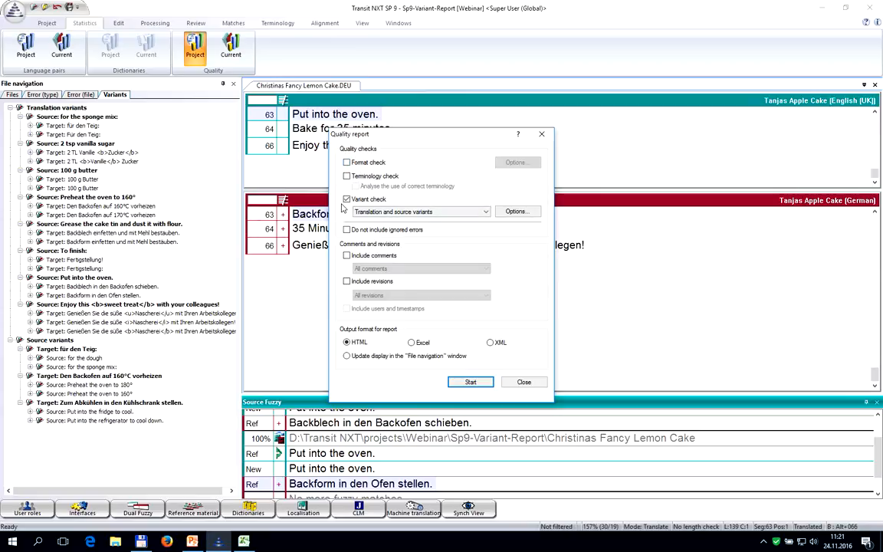
pyautogui.click(486, 212)
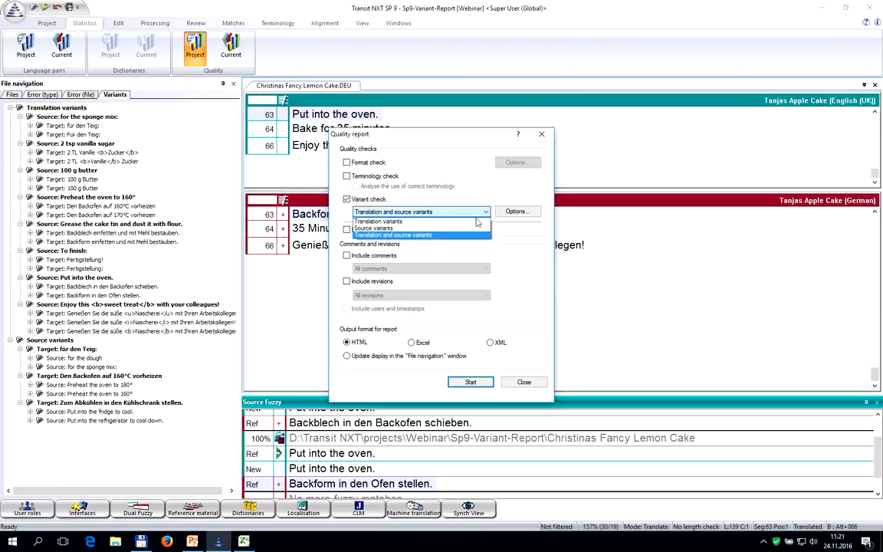
pyautogui.click(456, 236)
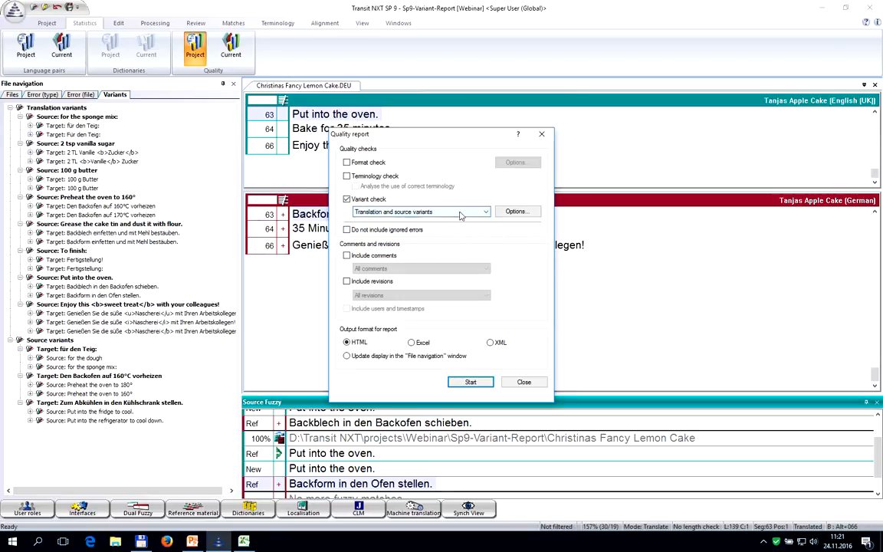
# - Clear all six ignore options for the quality report's variant check, from match case to punctuation marks
pyautogui.click(517, 213)
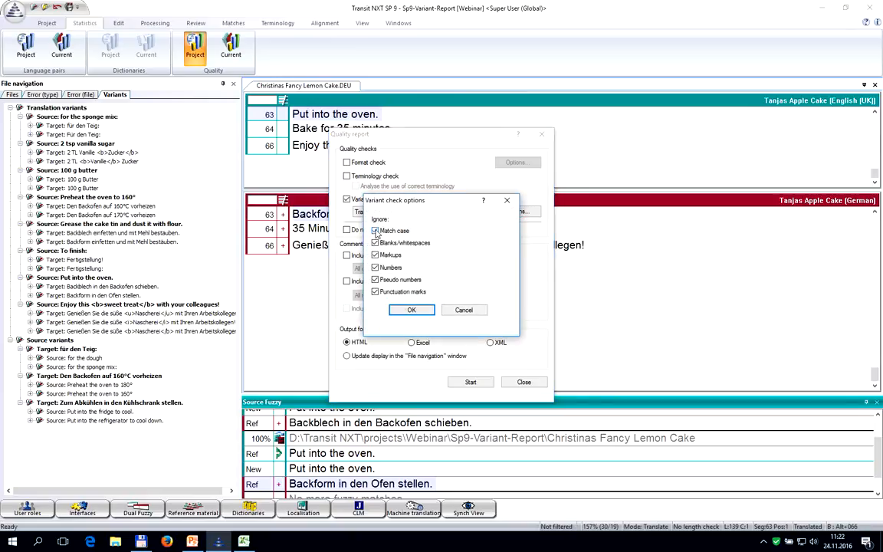
pyautogui.click(375, 231)
pyautogui.click(376, 243)
pyautogui.click(376, 255)
pyautogui.click(375, 267)
pyautogui.click(375, 280)
pyautogui.click(376, 293)
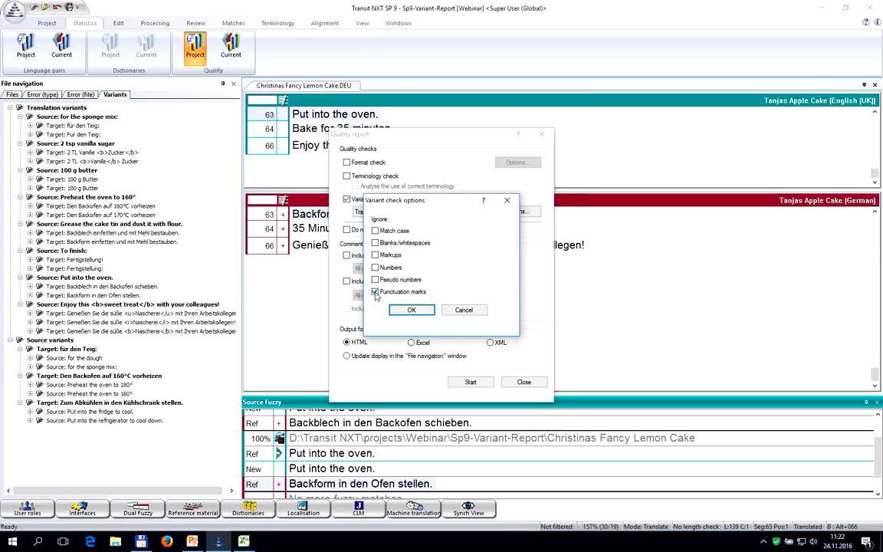
pyautogui.click(413, 310)
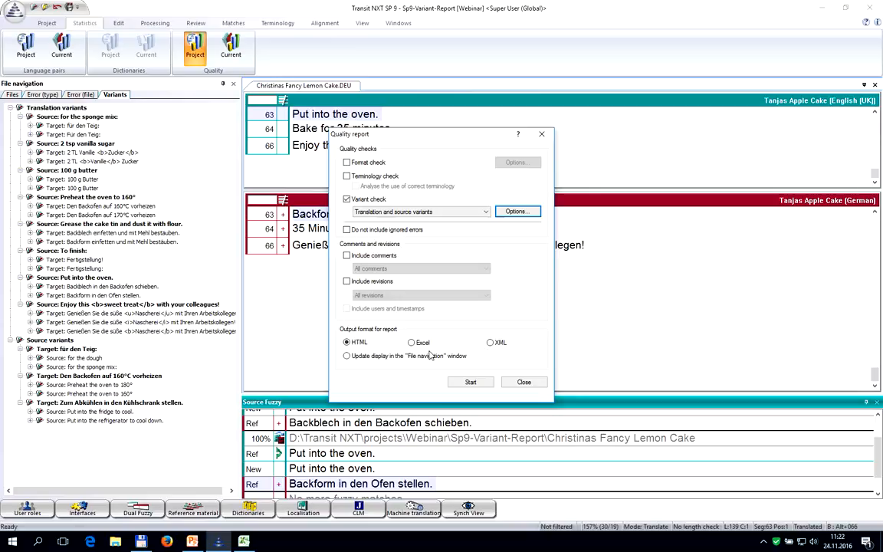
# - Generate the quality report in Excel format and save it as report.xls in the Sp9-Variant-Report folder
pyautogui.click(413, 343)
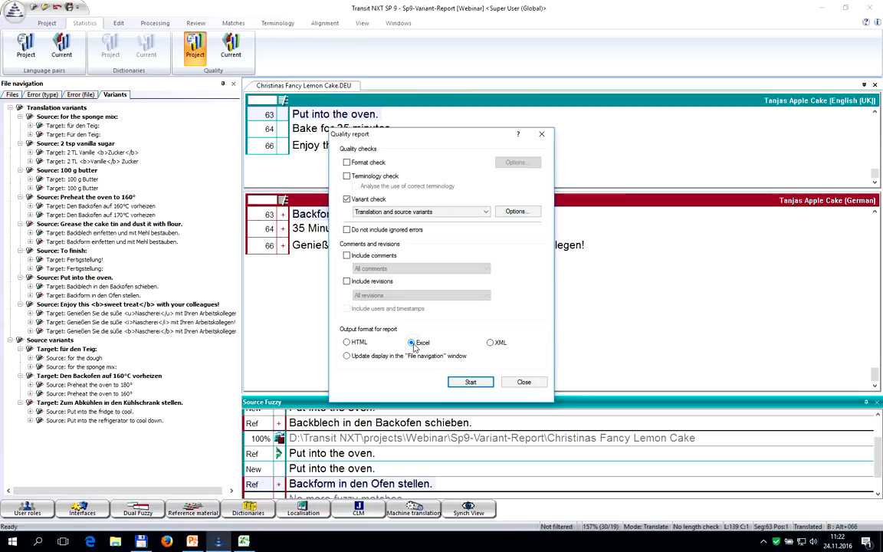
pyautogui.click(465, 383)
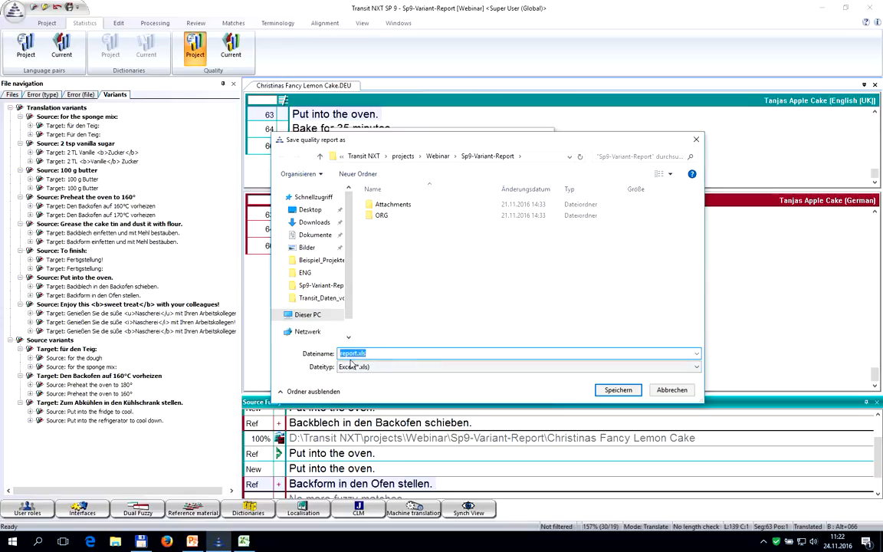
pyautogui.click(617, 391)
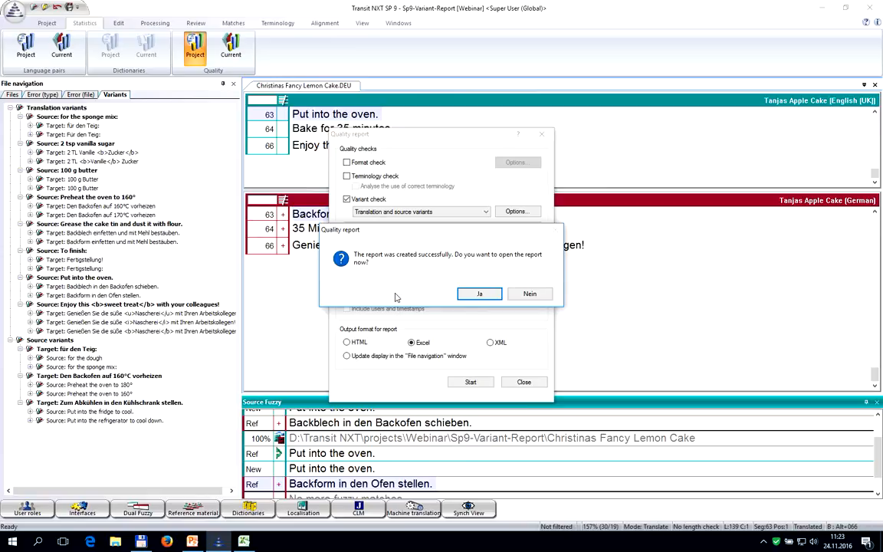
# - Open the created report in Excel and examine its translation variants and source variants sheets
pyautogui.click(480, 293)
pyautogui.click(484, 297)
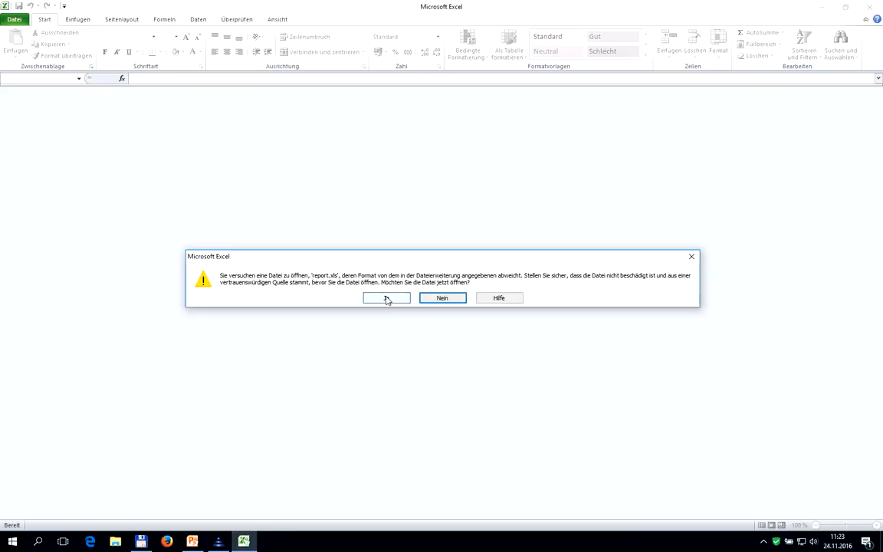
pyautogui.click(388, 299)
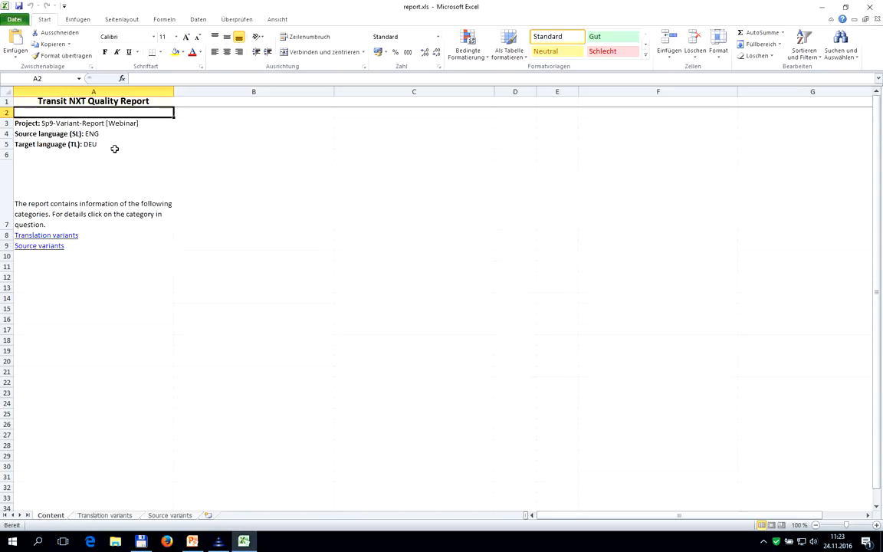
pyautogui.click(52, 236)
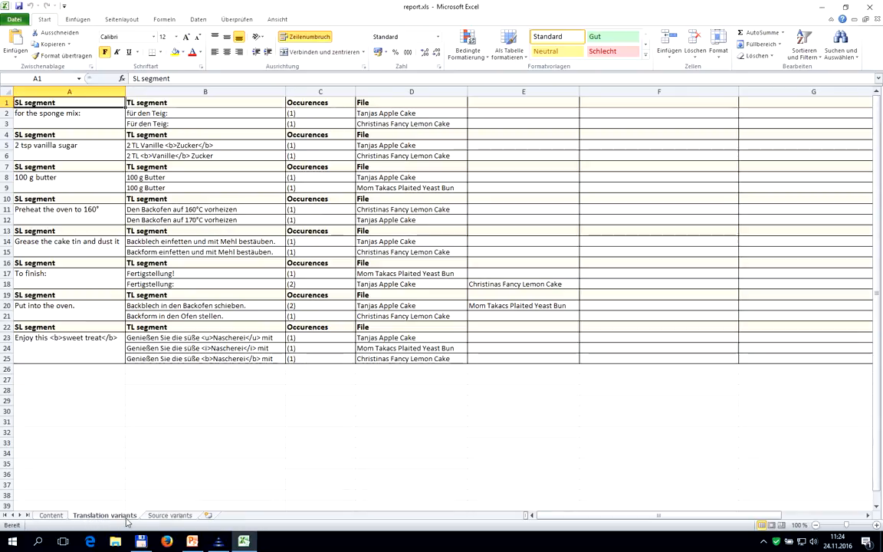
pyautogui.click(165, 515)
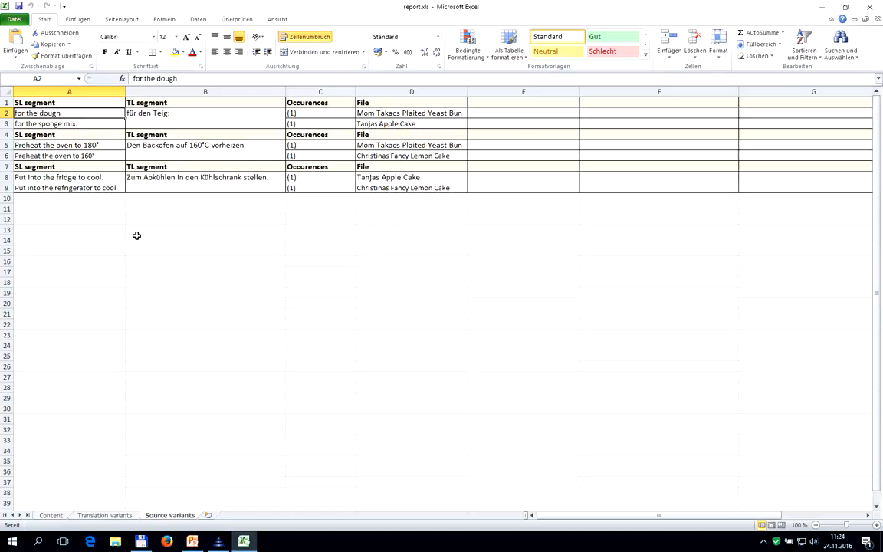
# - Switch back to Transit NXT and confirm project format check settings requiring a variant check for translation and source variants, with all ignore options enabled
pyautogui.click(218, 542)
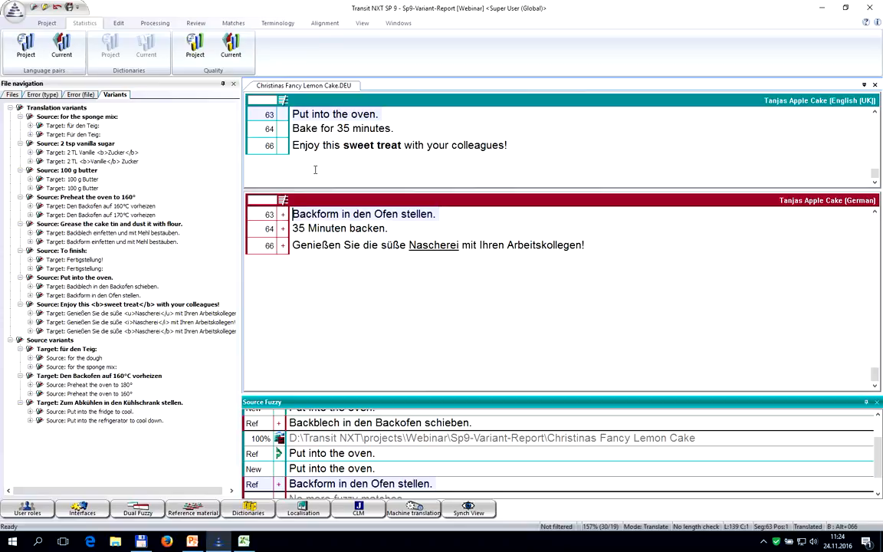
pyautogui.click(59, 24)
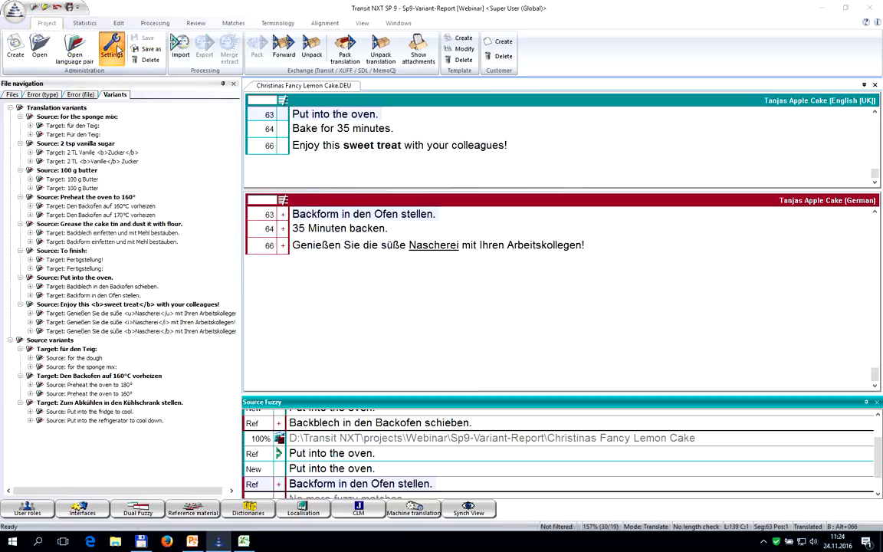
pyautogui.click(112, 50)
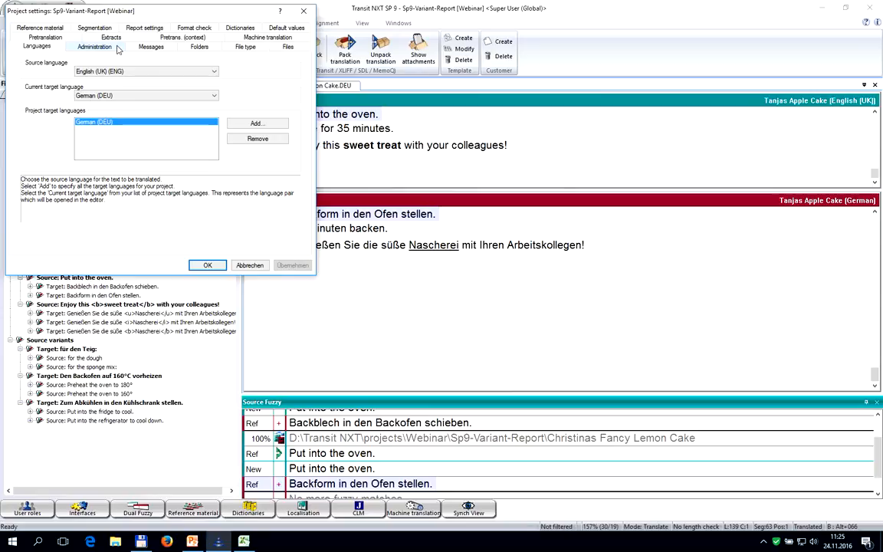
pyautogui.click(190, 31)
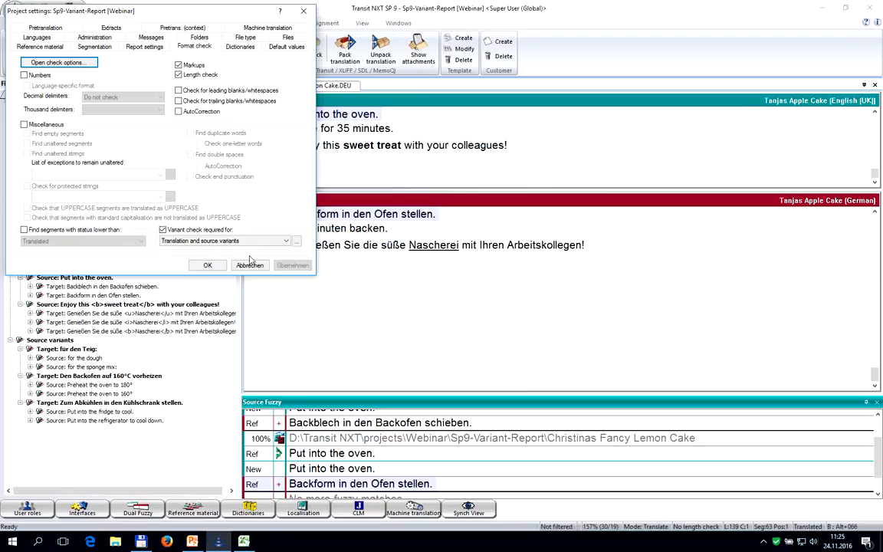
pyautogui.click(286, 242)
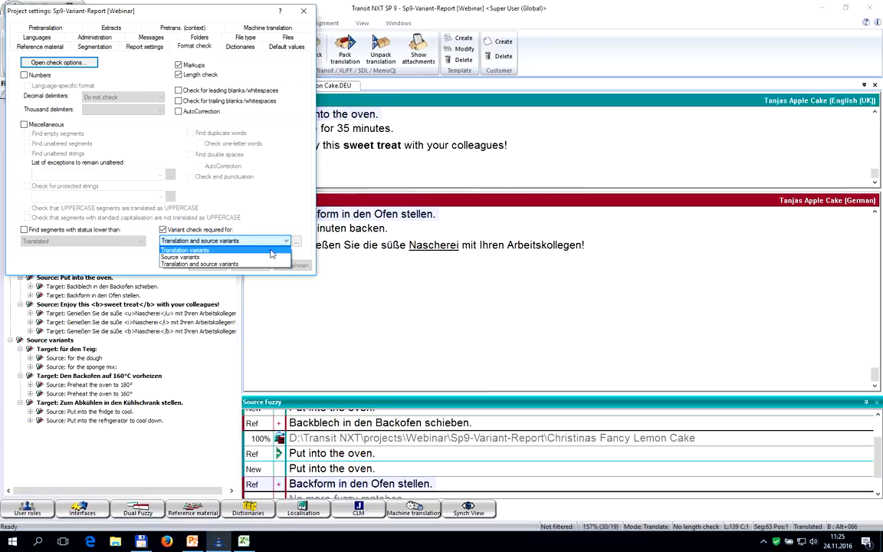
pyautogui.click(244, 263)
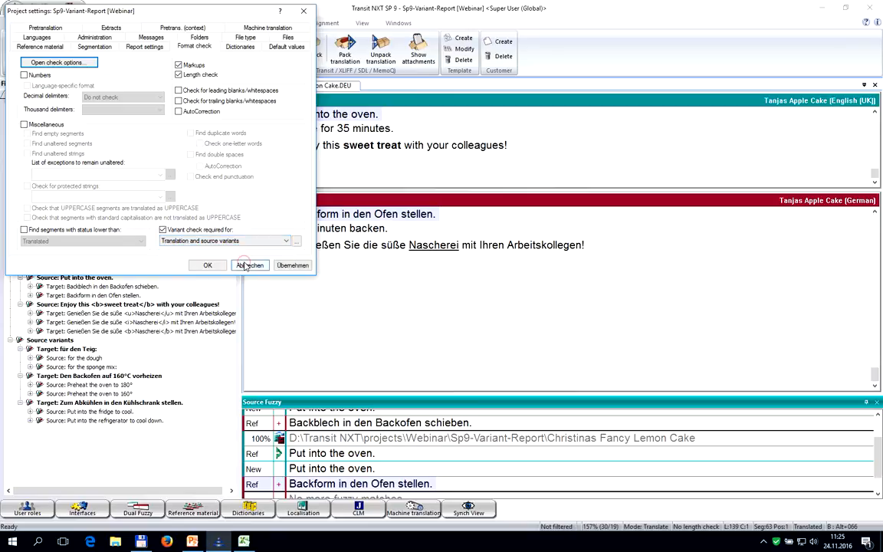
pyautogui.click(295, 241)
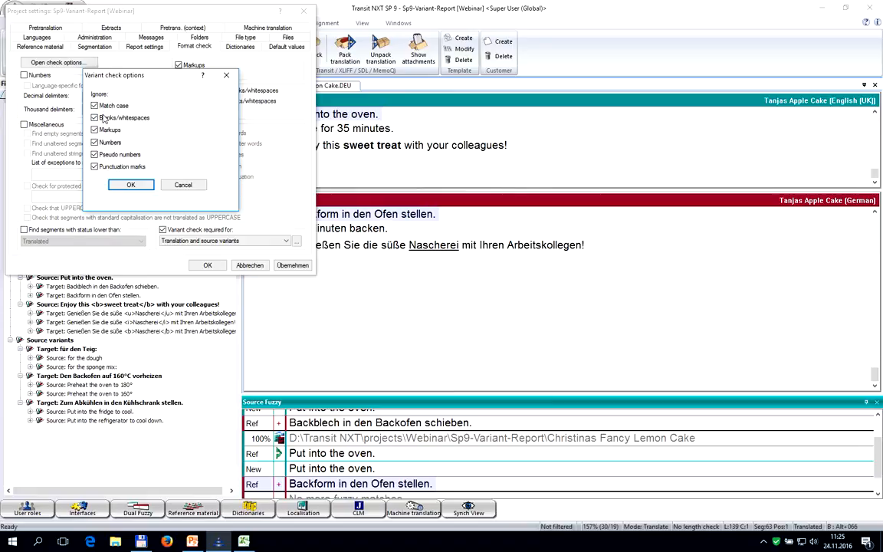
pyautogui.click(130, 185)
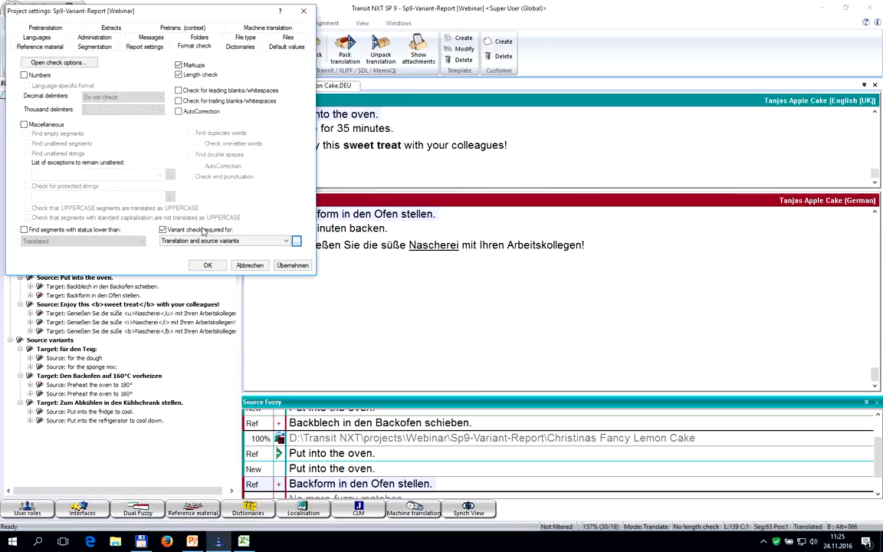
pyautogui.click(214, 267)
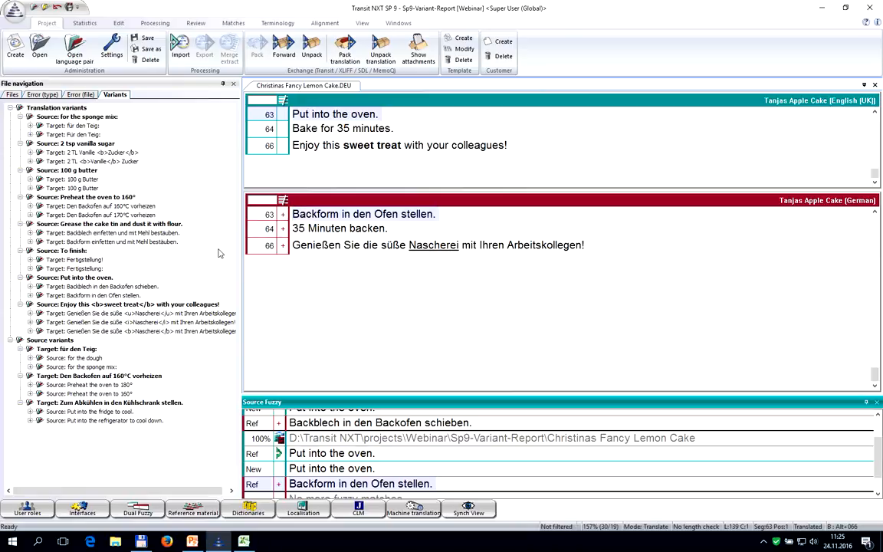
# - Switch off the translation variants and source variants checks for the review, and switch both back on
pyautogui.click(194, 23)
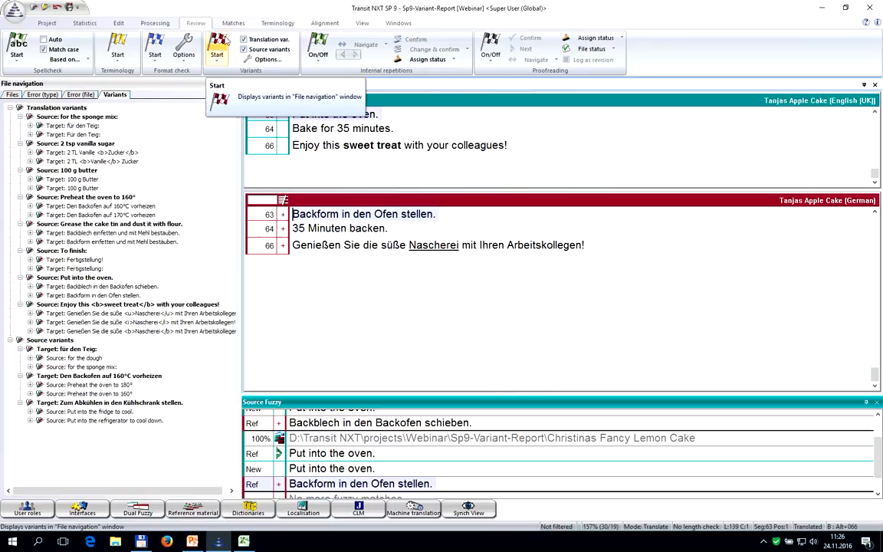
pyautogui.click(219, 44)
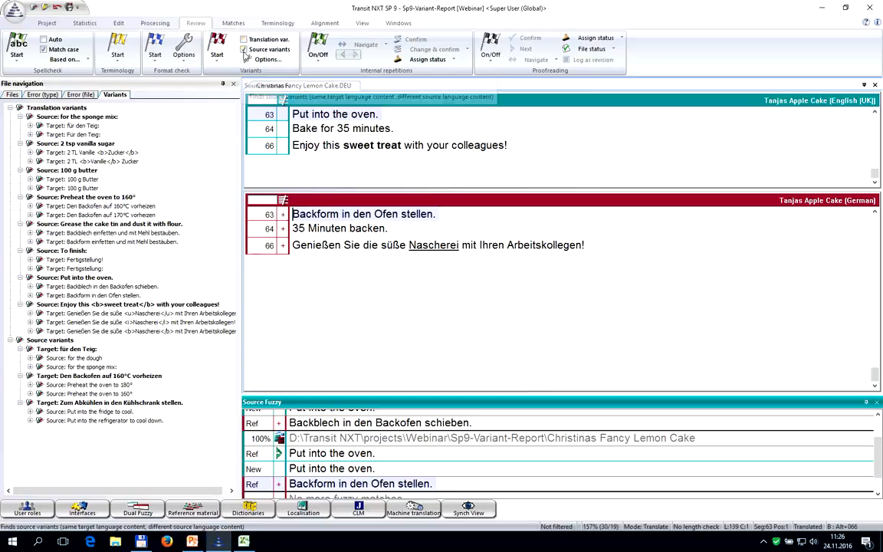
pyautogui.click(243, 49)
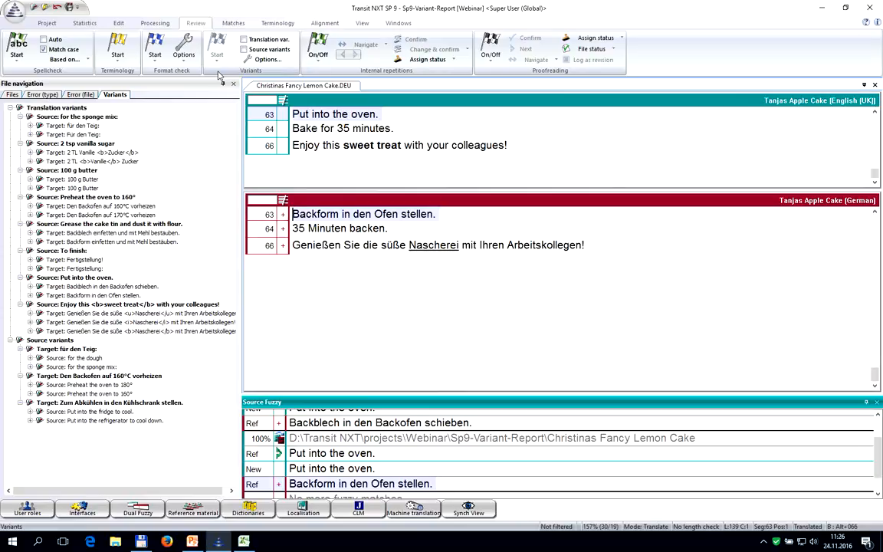
pyautogui.click(244, 39)
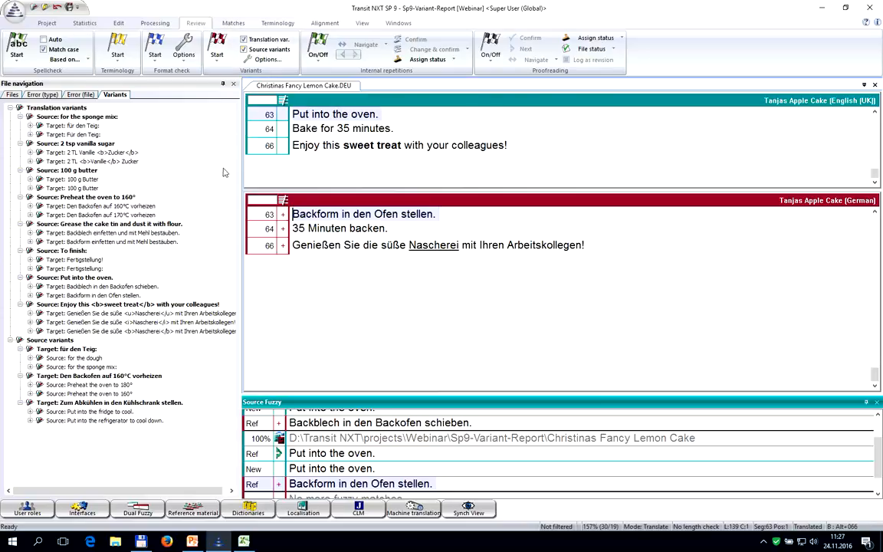
# - Switch to the PowerPoint presentation and start the slide show from slide 9, "Request for variant check after format check"
pyautogui.click(189, 538)
pyautogui.scroll(-3, 49, 368)
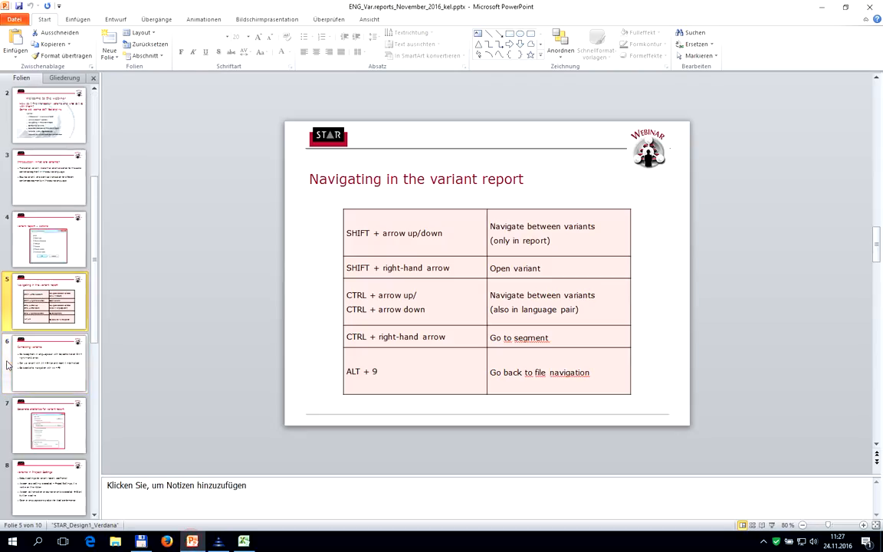
pyautogui.click(48, 416)
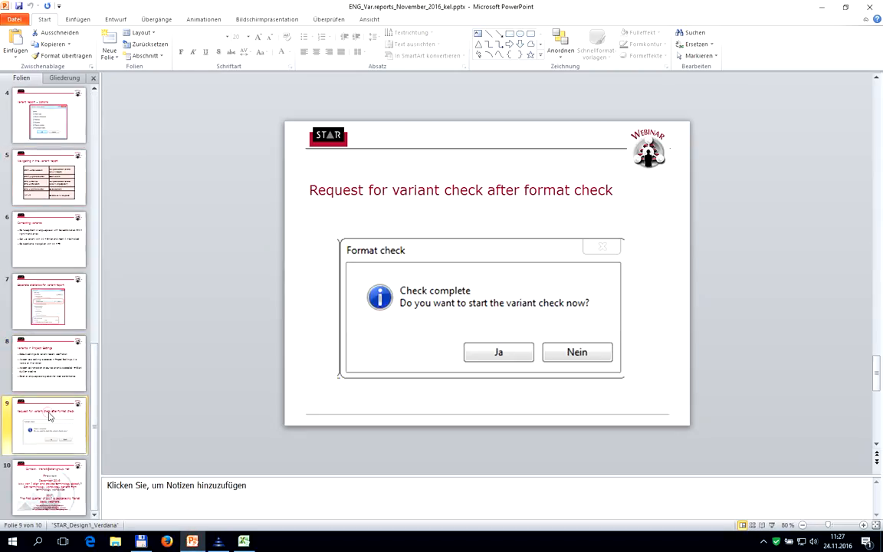
pyautogui.hotkey('shift', 'F5')
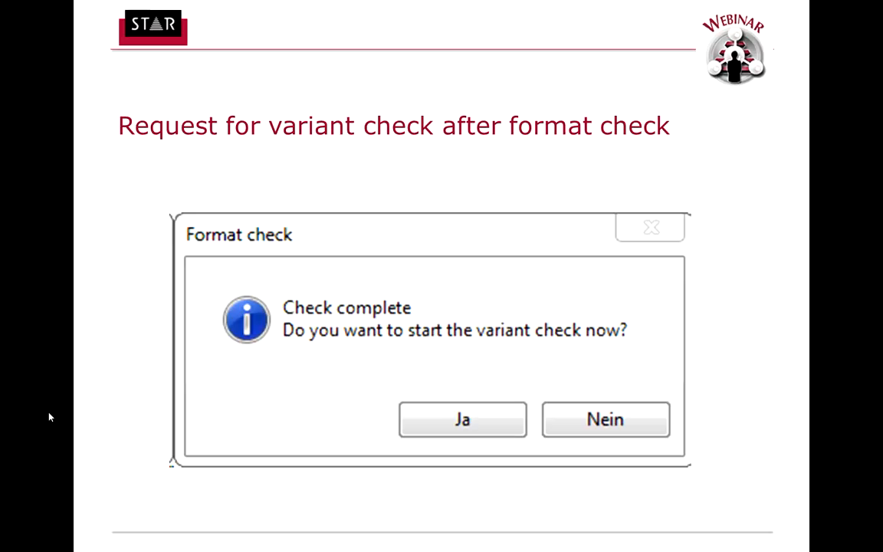